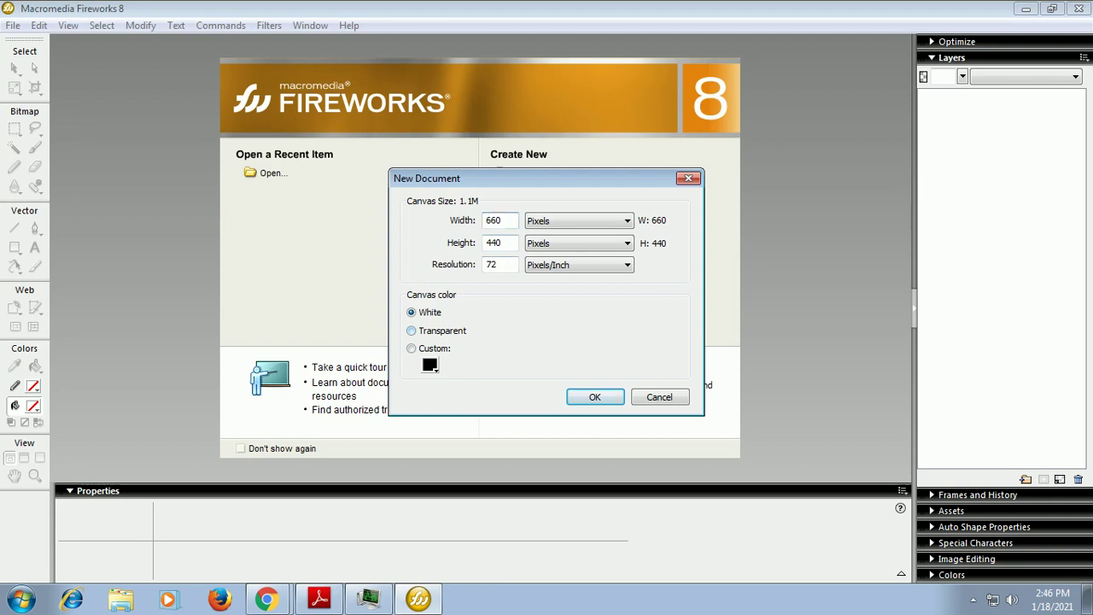
Create a new 660 × 440 pixel document at 72 pixels/inch with a white canvas
{"action": "left_click", "coordinate": [412, 312]}
{"action": "left_click", "coordinate": [412, 348]}
{"action": "left_click", "coordinate": [430, 365]}
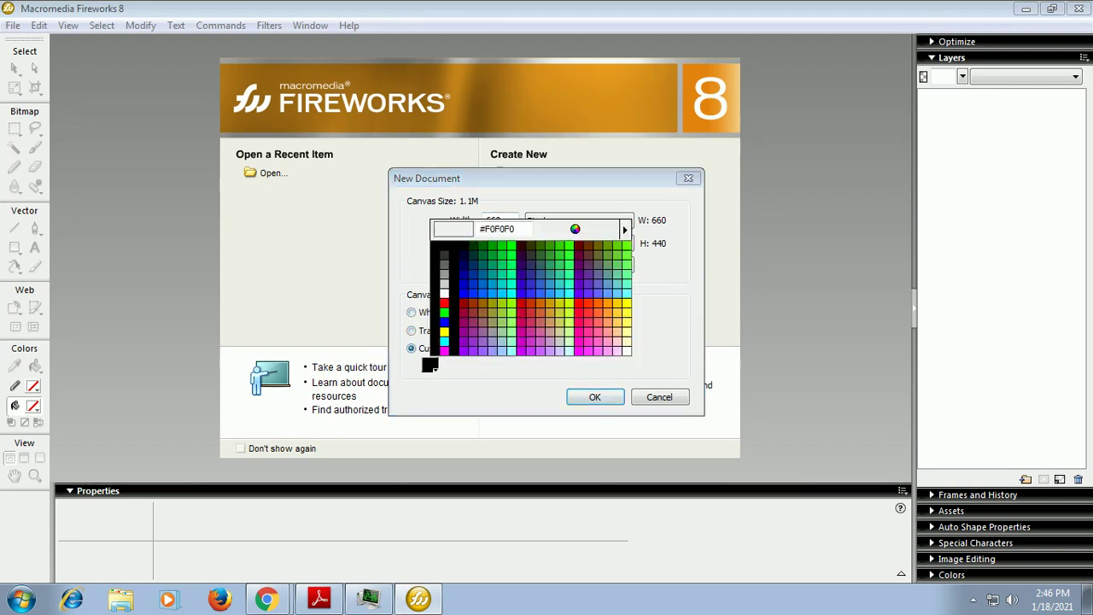
{"action": "left_click", "coordinate": [495, 365]}
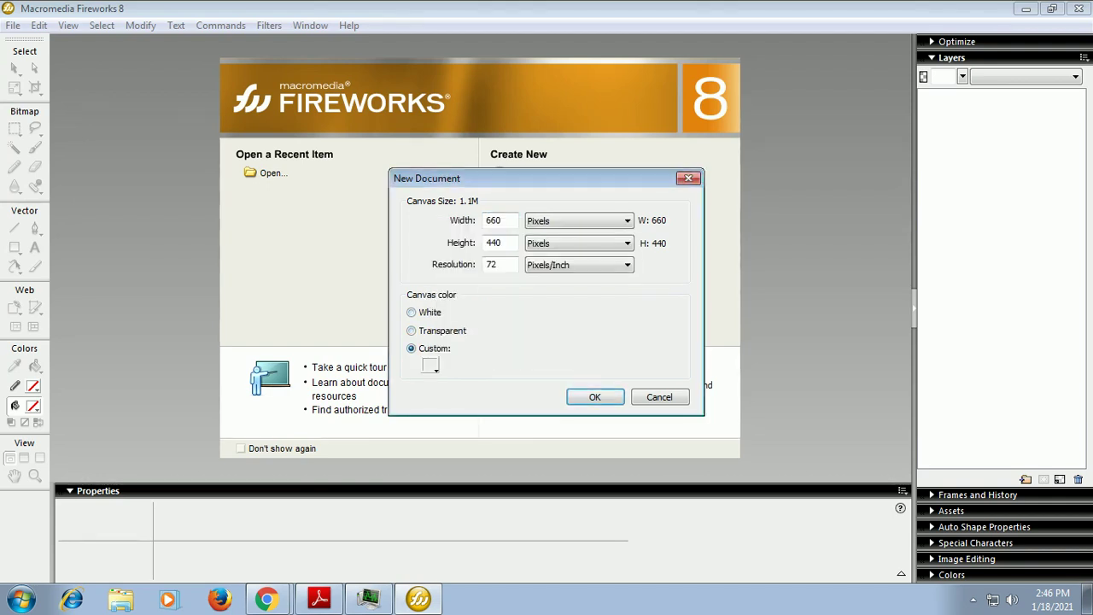
{"action": "left_click", "coordinate": [412, 311]}
{"action": "left_click", "coordinate": [594, 397]}
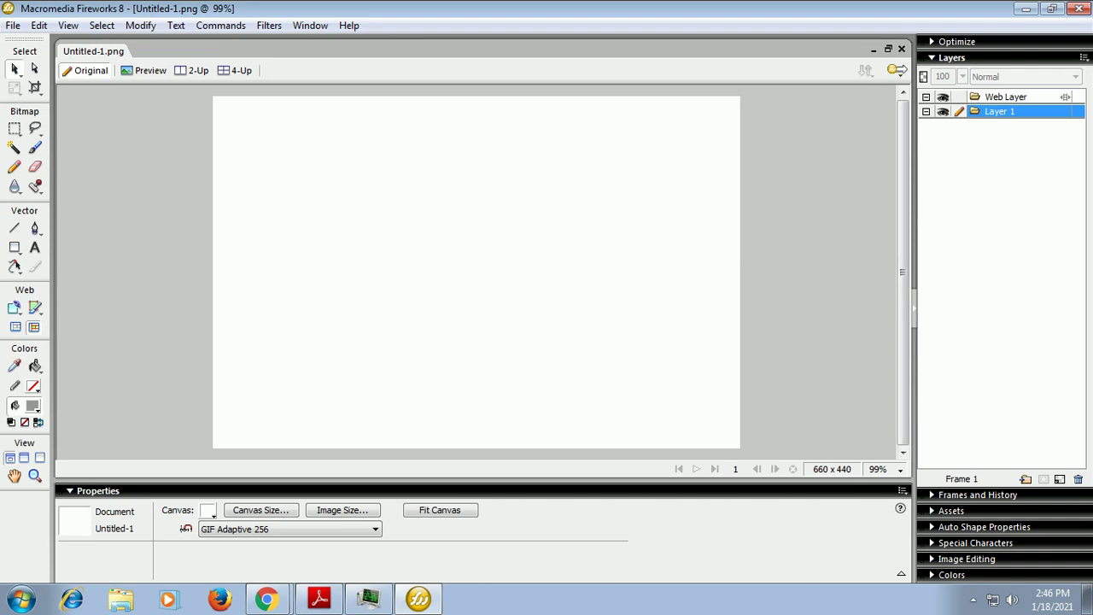
Try red and blue as canvas colors and return the canvas to white
{"action": "left_click", "coordinate": [207, 510]}
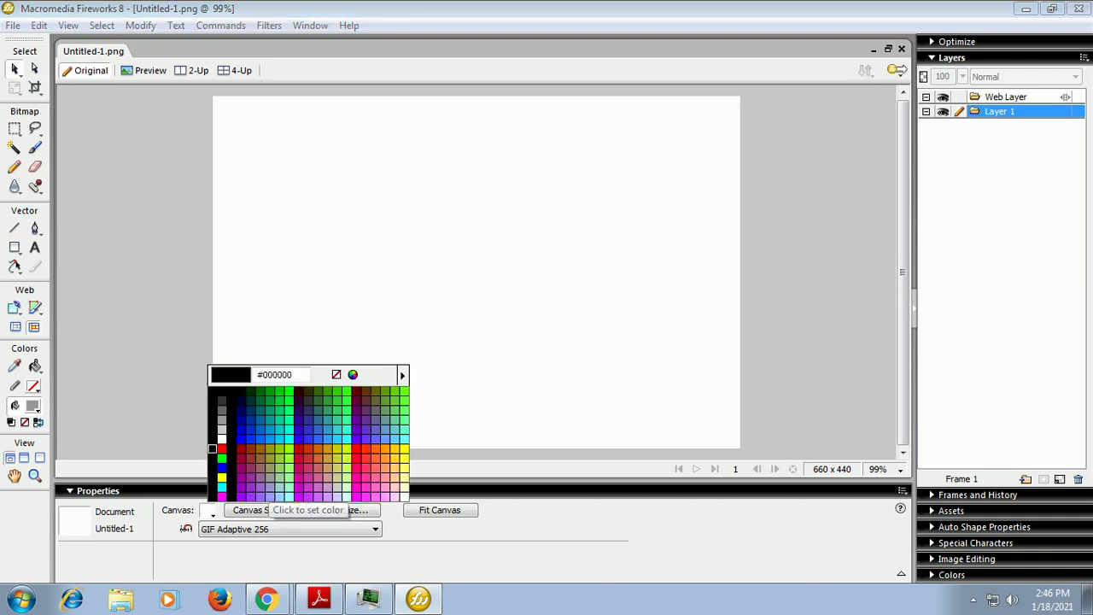
{"action": "left_click", "coordinate": [212, 449]}
{"action": "left_click", "coordinate": [207, 510]}
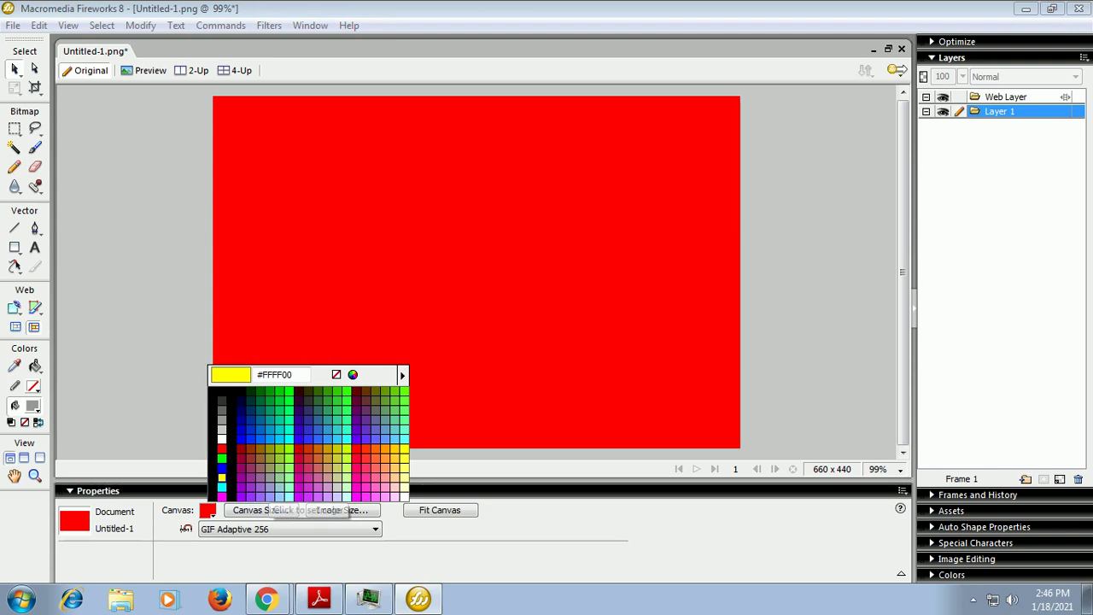
{"action": "left_click", "coordinate": [213, 437]}
{"action": "left_click", "coordinate": [208, 510]}
{"action": "left_click", "coordinate": [251, 477]}
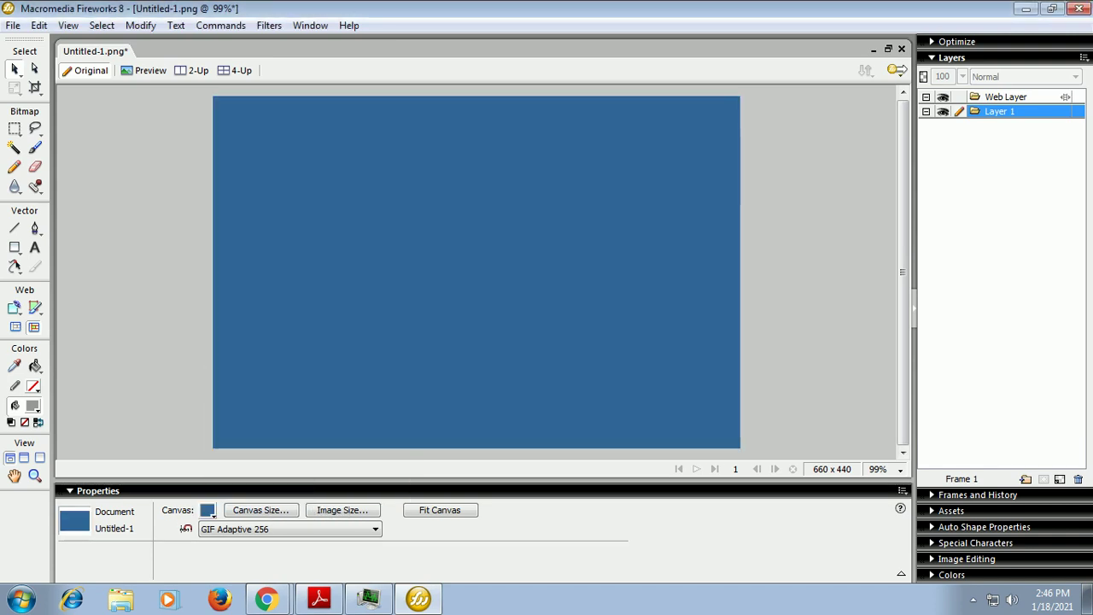
{"action": "left_click", "coordinate": [208, 510]}
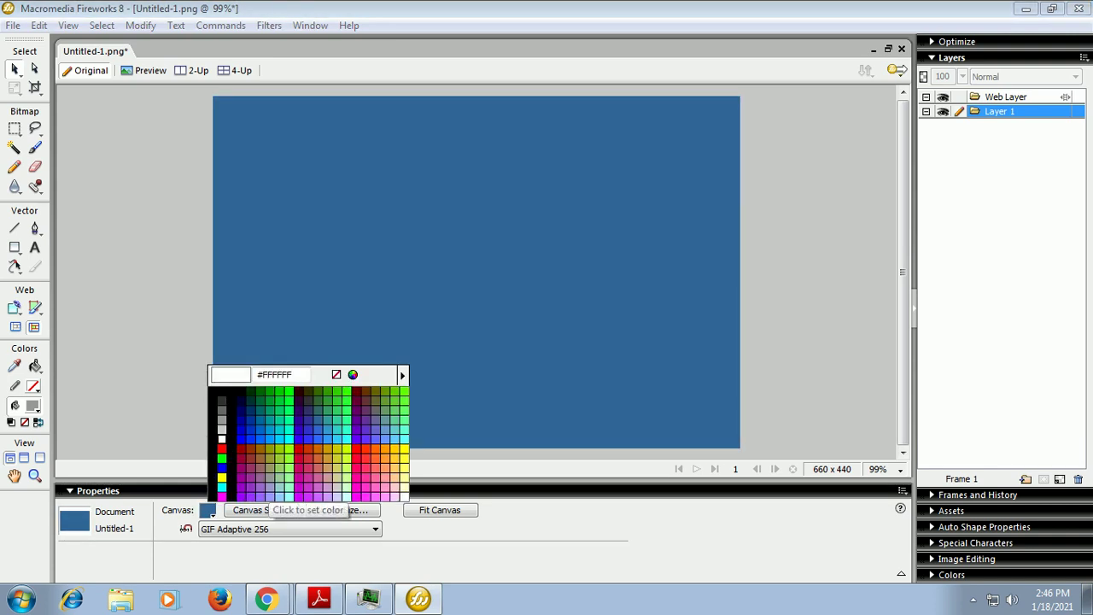
{"action": "left_click", "coordinate": [222, 439]}
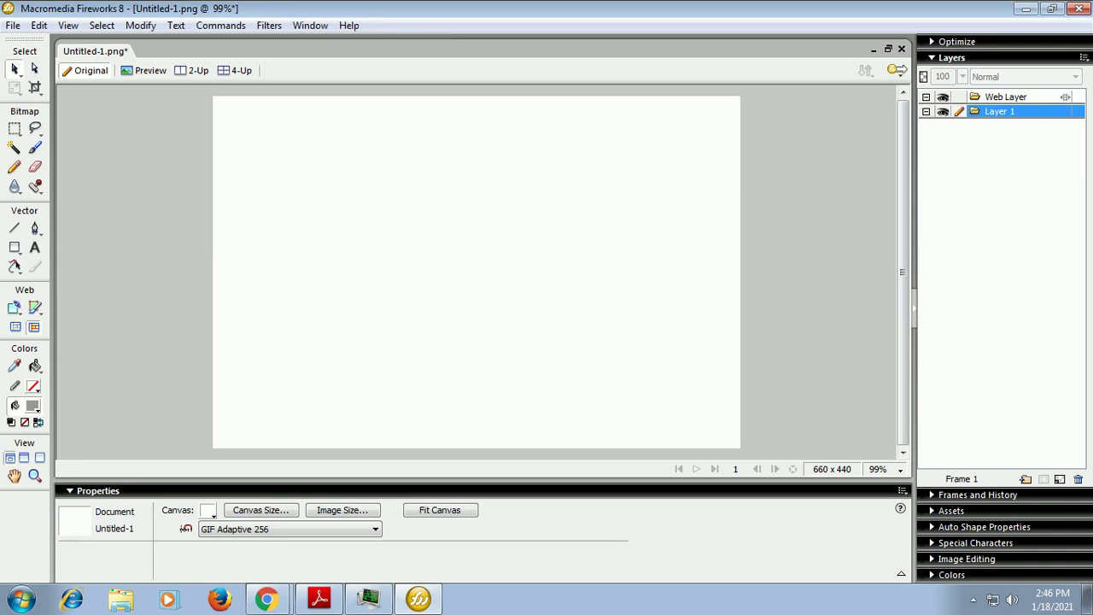
Show the frames list, draw a gray square about 104 × 104 px, and place it at about X 41, Y 49
{"action": "left_click", "coordinate": [978, 495]}
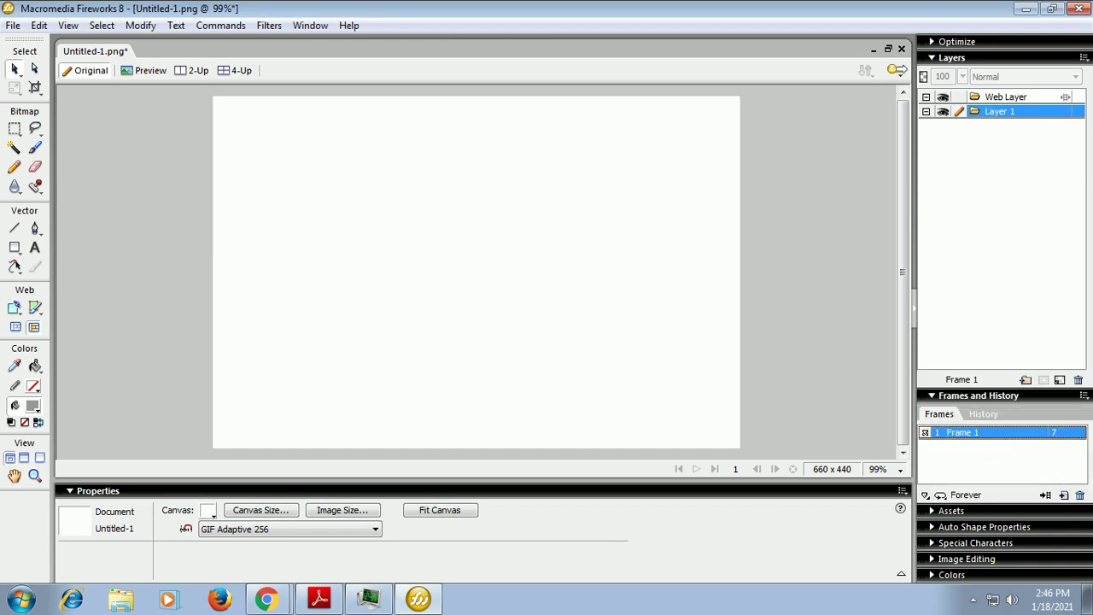
{"action": "left_click", "coordinate": [14, 247]}
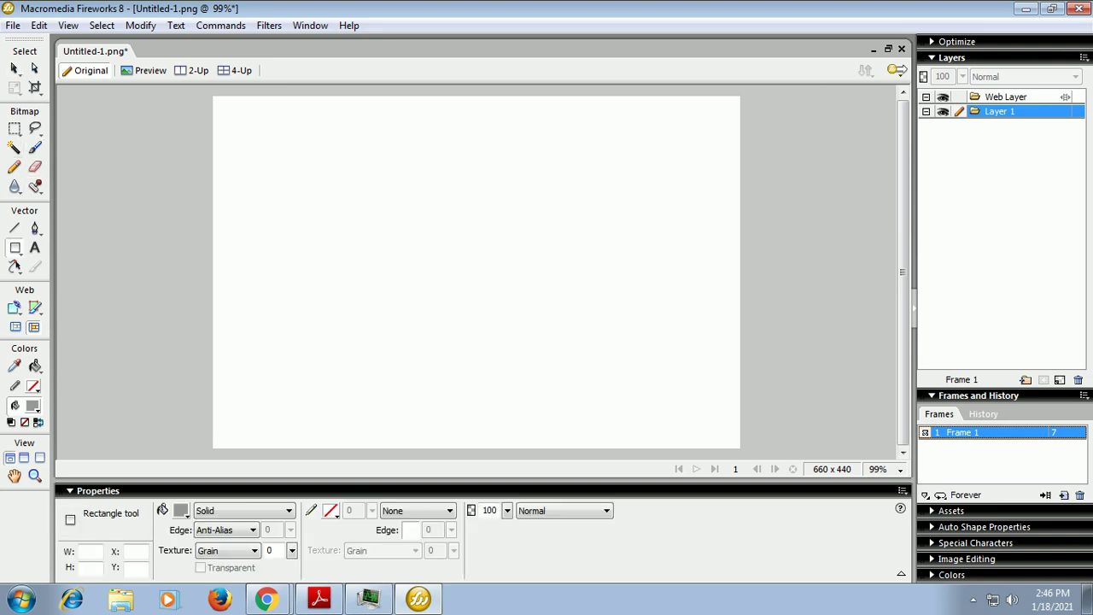
{"action": "left_click_drag", "start_coordinate": [244, 168], "coordinate": [328, 251]}
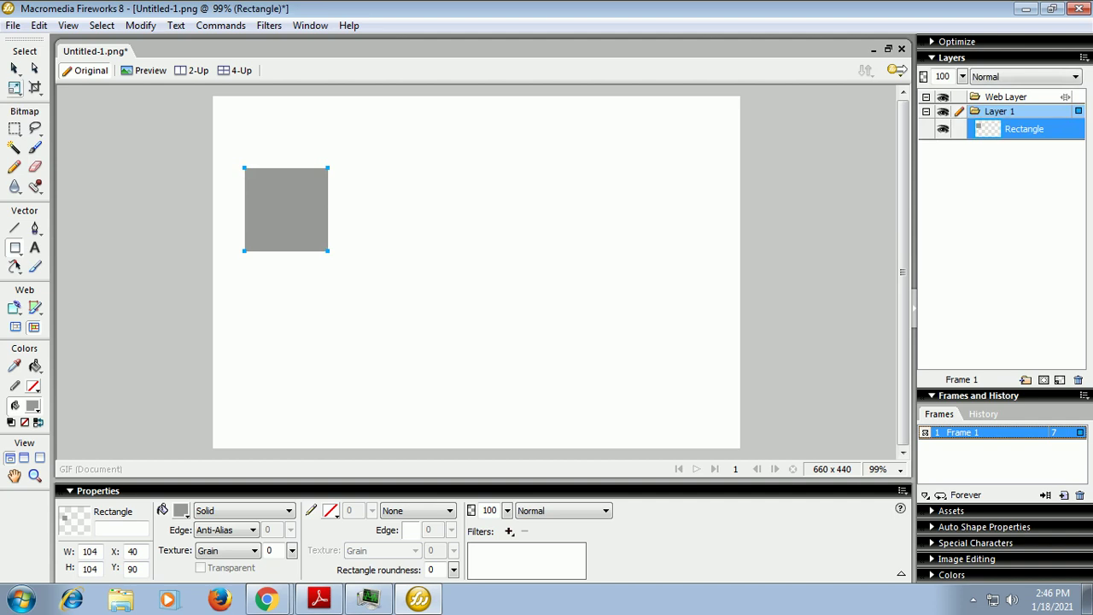
{"action": "key", "text": "v"}
{"action": "left_click_drag", "start_coordinate": [286, 209], "coordinate": [287, 176]}
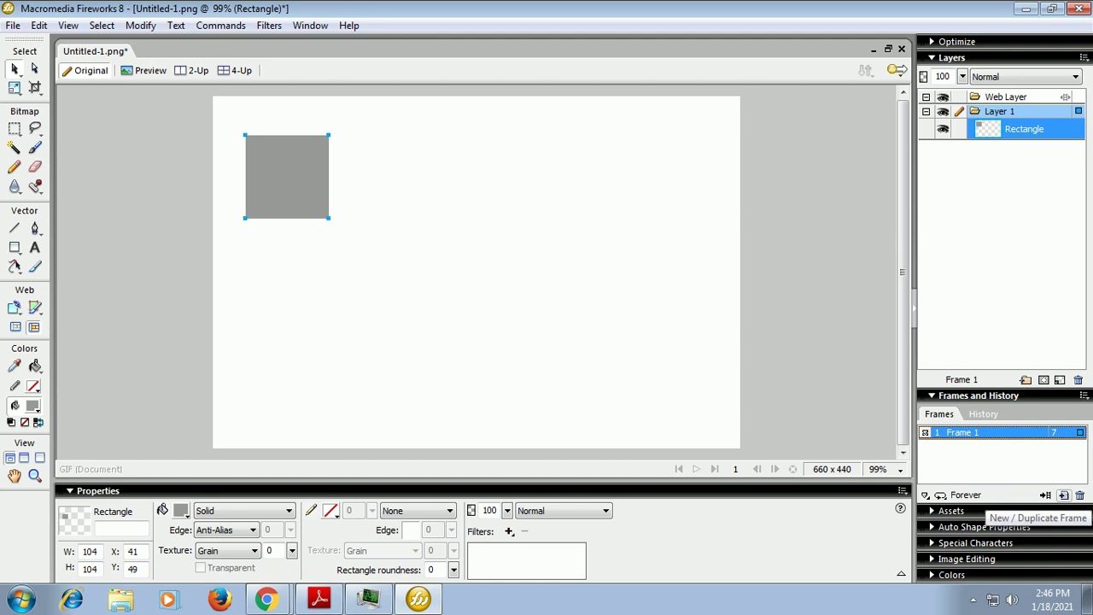
Add a second frame and set onion skinning to show all frames
{"action": "left_click", "coordinate": [1064, 495]}
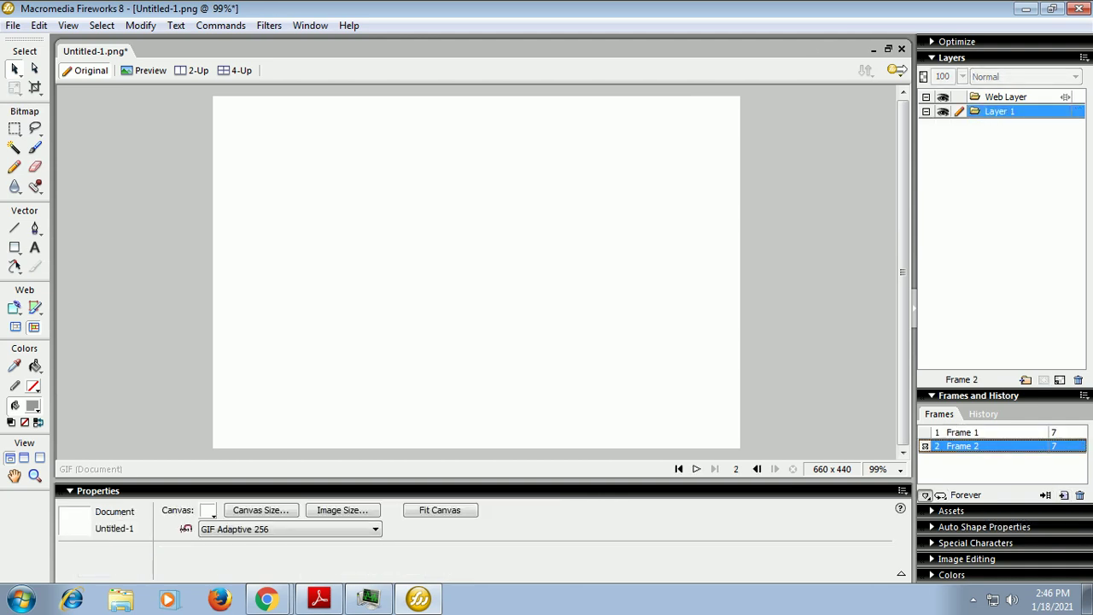
{"action": "left_click", "coordinate": [925, 495]}
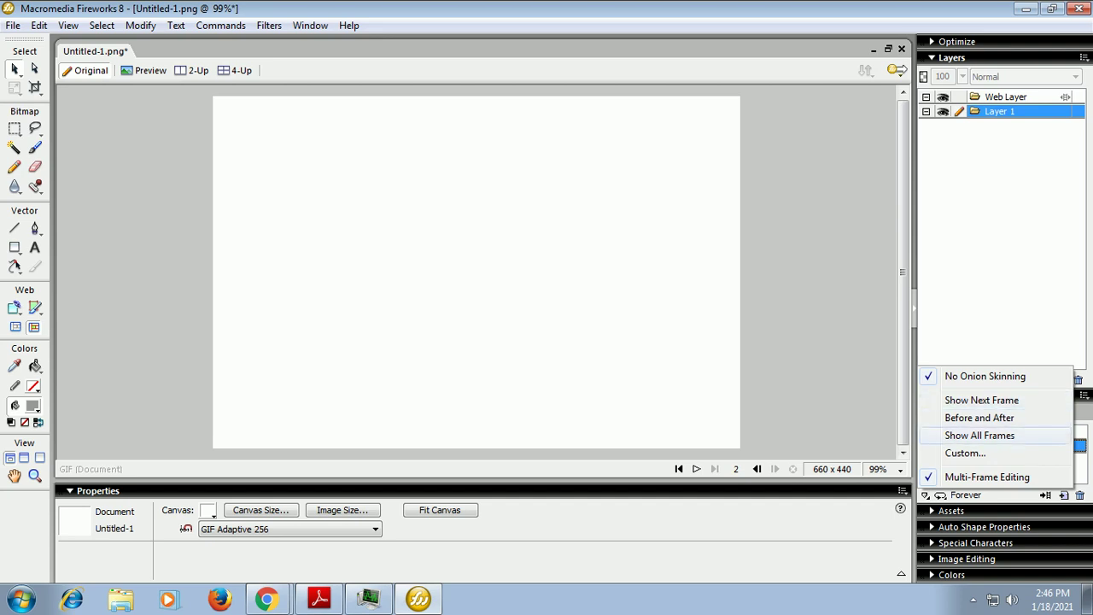
{"action": "key", "text": "Return"}
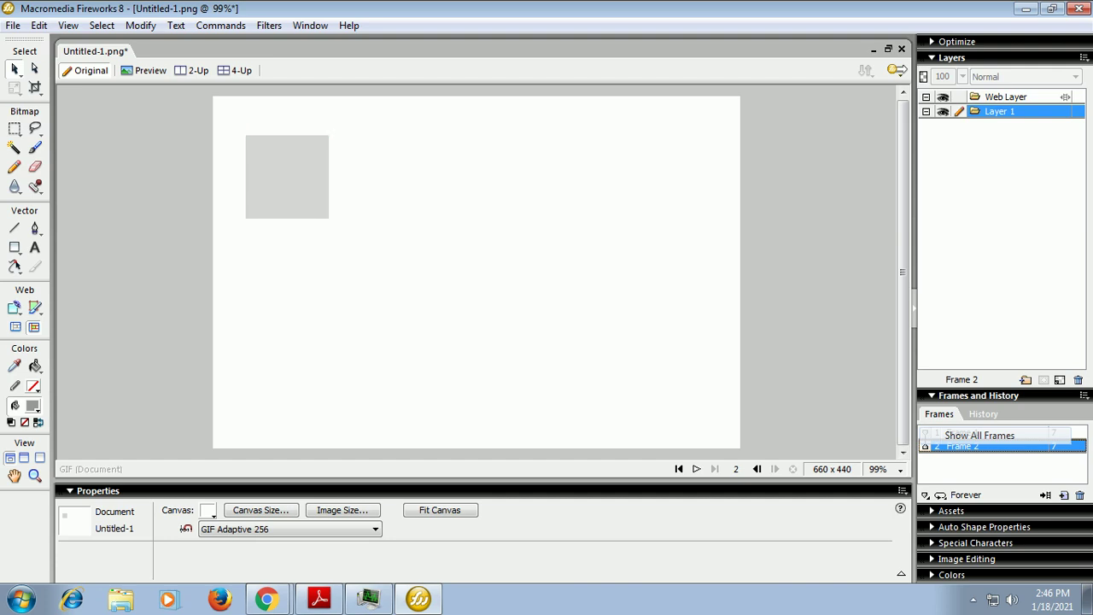
Copy the square from Frame 1 into Frame 2 and shift it horizontally to about X 77, Y 49
{"action": "left_click", "coordinate": [773, 463]}
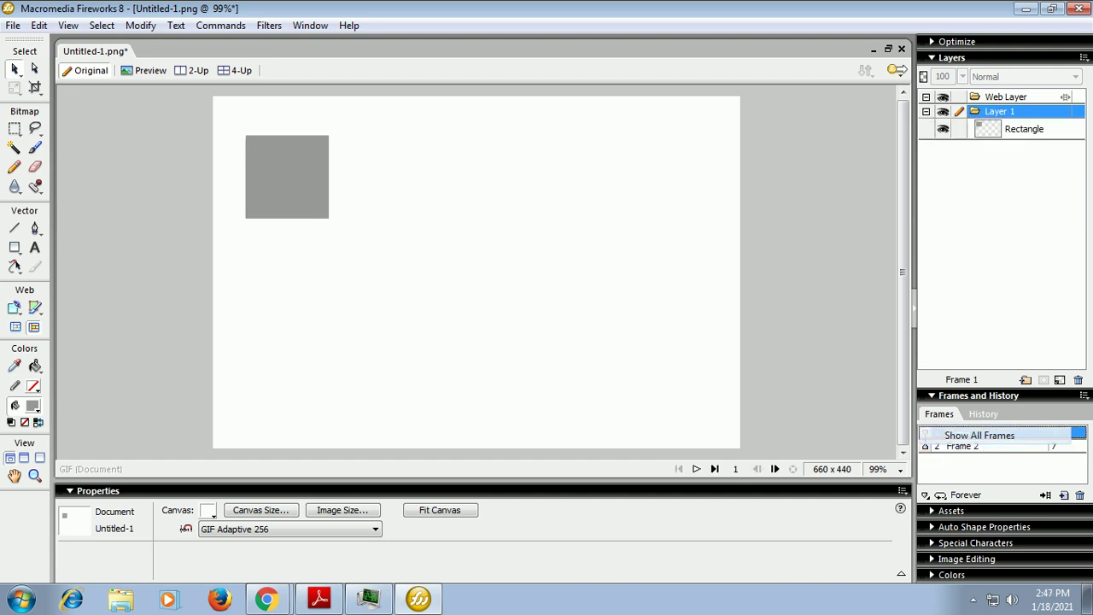
{"action": "left_click", "coordinate": [287, 176]}
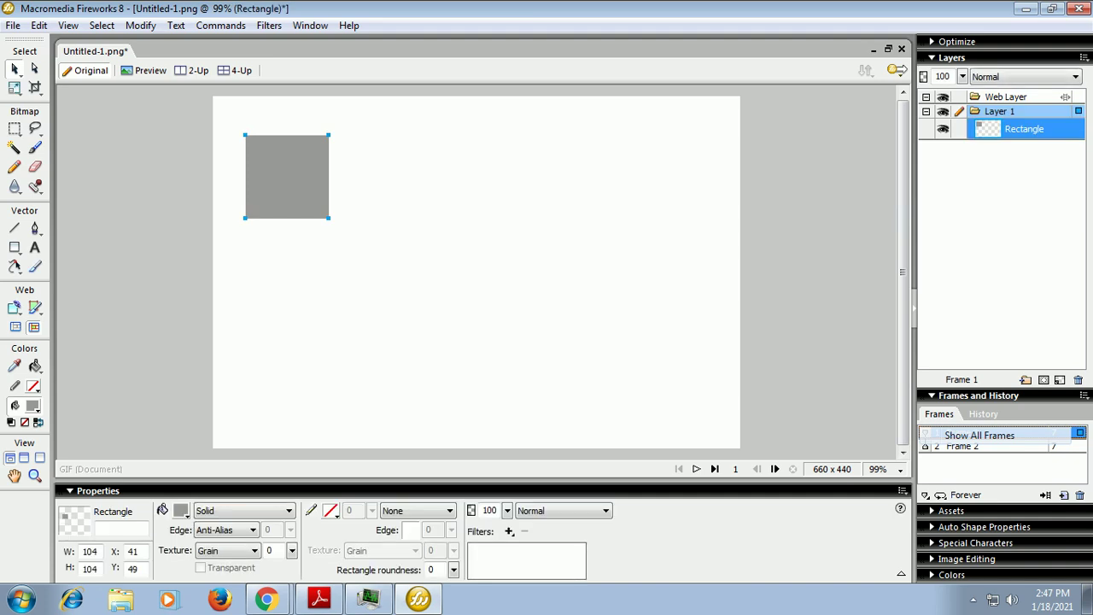
{"action": "left_click", "coordinate": [982, 446]}
{"action": "key", "text": "ctrl+v"}
{"action": "left_click_drag", "start_coordinate": [287, 177], "coordinate": [315, 177]}
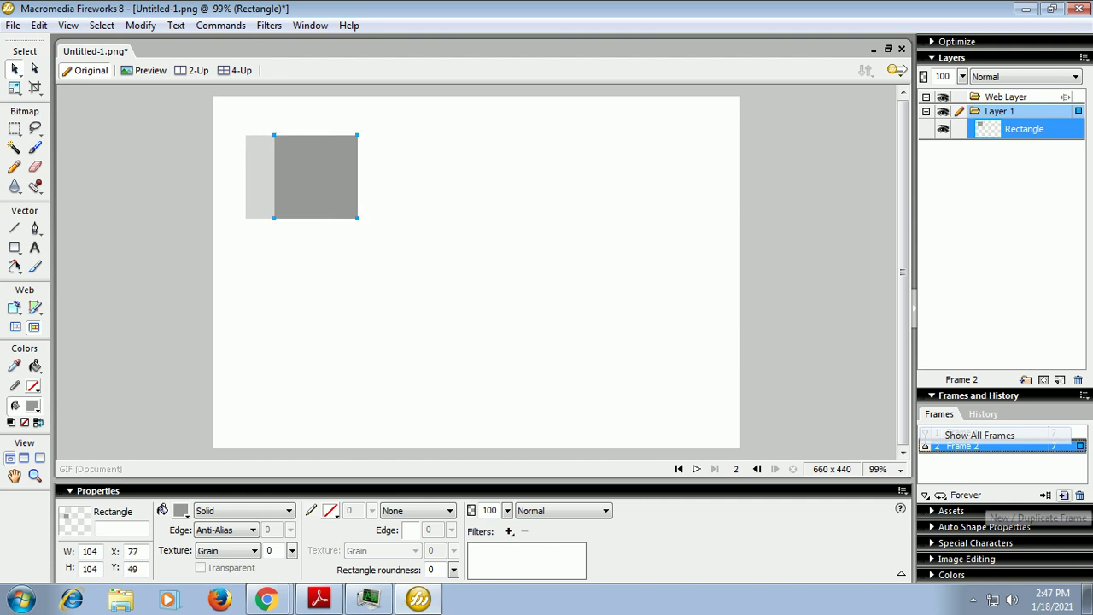
Add Frames 3 and 4, each with a copy of the square shifted further right, the Frame 4 copy at about X 216, Y 48
{"action": "left_click", "coordinate": [1063, 495]}
{"action": "left_click_drag", "start_coordinate": [315, 178], "coordinate": [379, 177]}
{"action": "key", "text": "Up"}
{"action": "key", "text": "Up"}
{"action": "left_click", "coordinate": [1063, 495]}
{"action": "key", "text": "ctrl+v"}
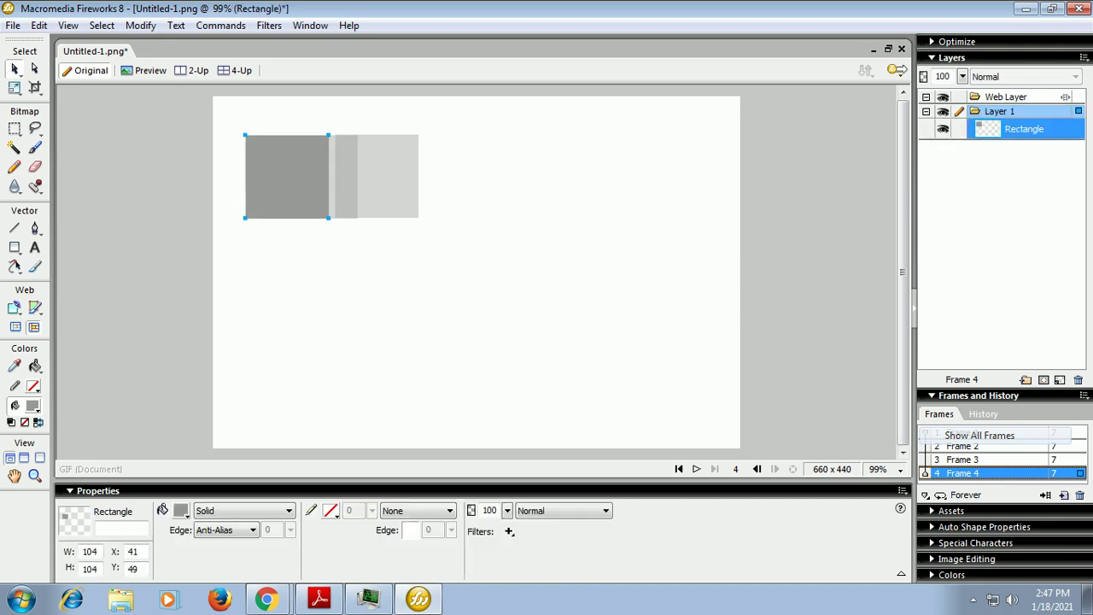
{"action": "left_click_drag", "start_coordinate": [288, 176], "coordinate": [427, 176]}
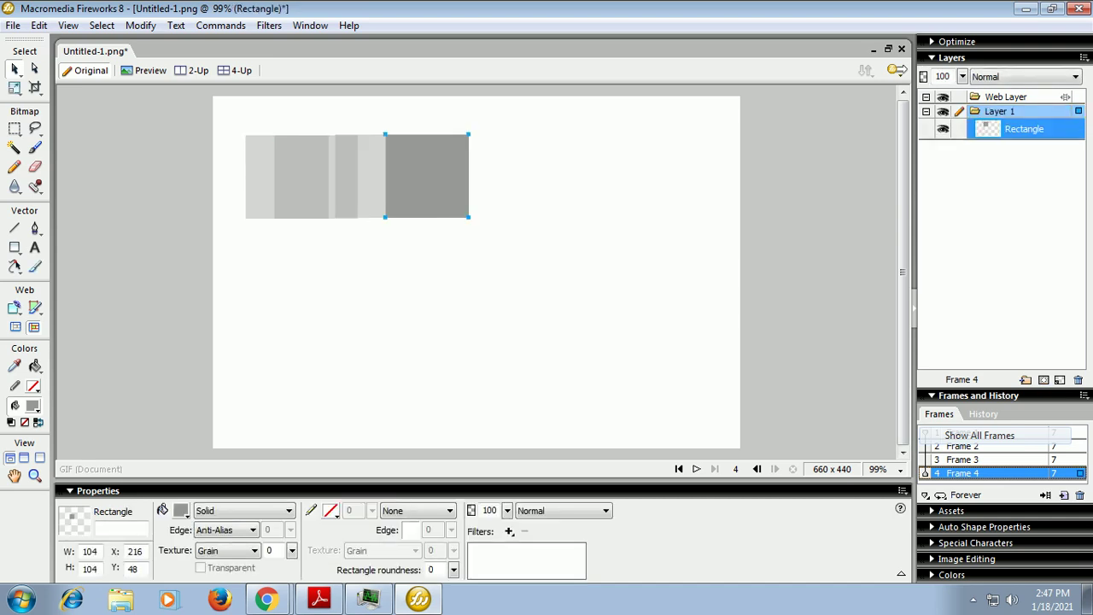
Add Frames 5 and 6 with pasted copies of the square at about X 285, Y 49 and X 351, Y 48
{"action": "left_click", "coordinate": [1063, 495]}
{"action": "key", "text": "ctrl+v"}
{"action": "left_click_drag", "start_coordinate": [288, 176], "coordinate": [482, 176]}
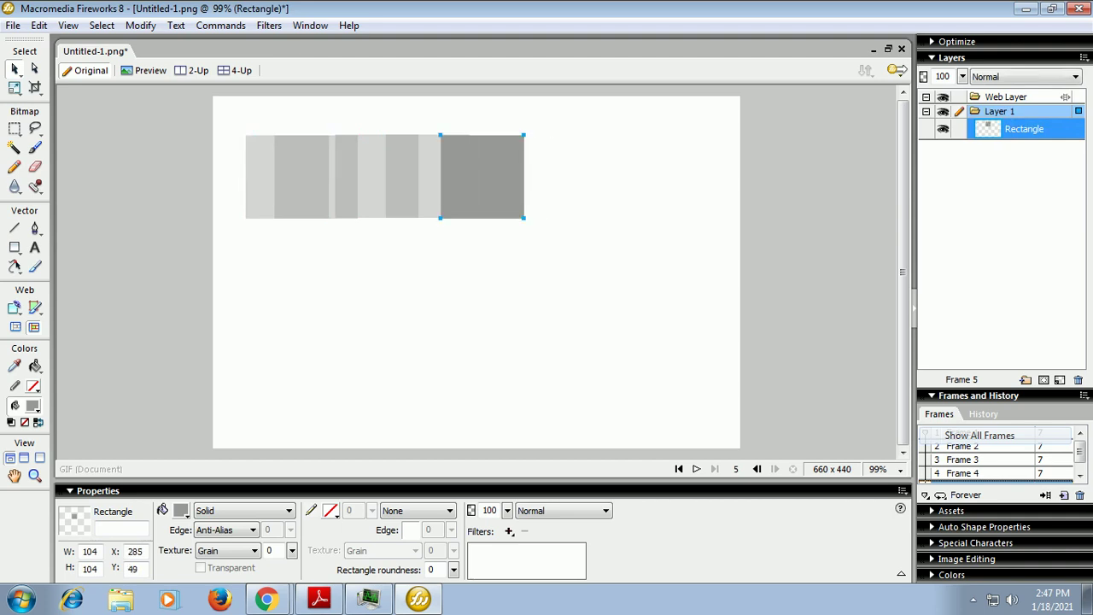
{"action": "left_click", "coordinate": [1063, 495]}
{"action": "key", "text": "ctrl+v"}
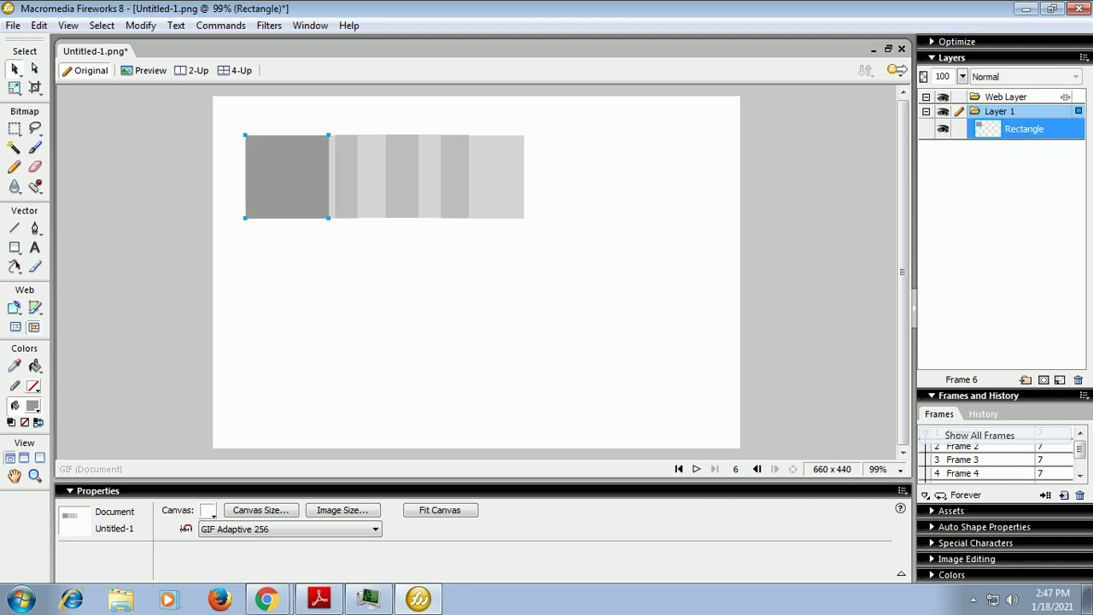
{"action": "left_click_drag", "start_coordinate": [287, 176], "coordinate": [536, 175]}
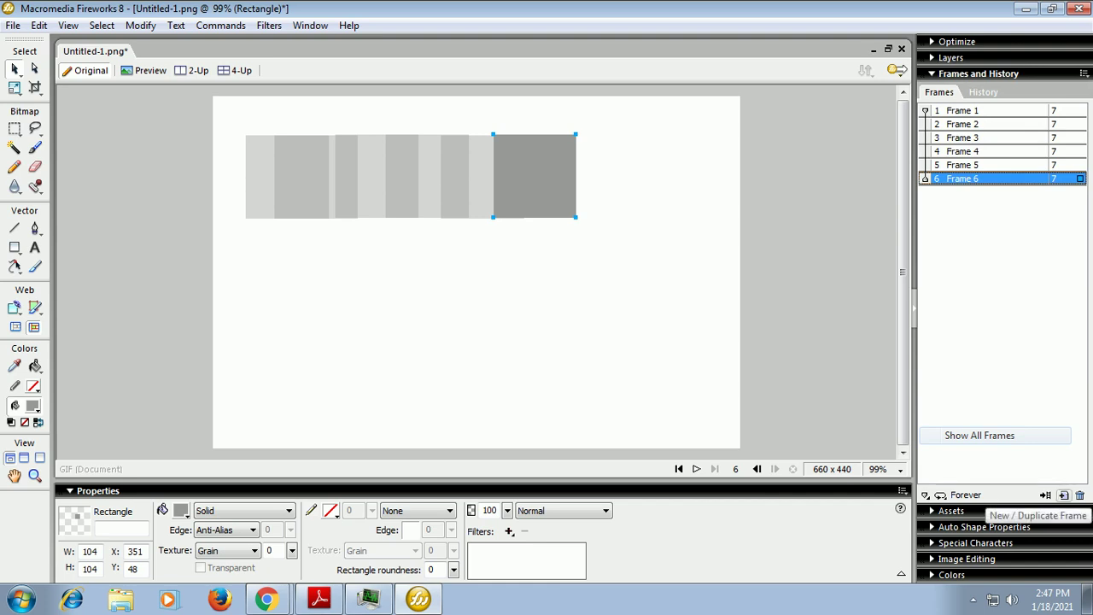
Add Frames 7 and 8 with pasted copies of the square at about X 423, Y 47 and X 489, Y 46
{"action": "left_click", "coordinate": [1064, 495]}
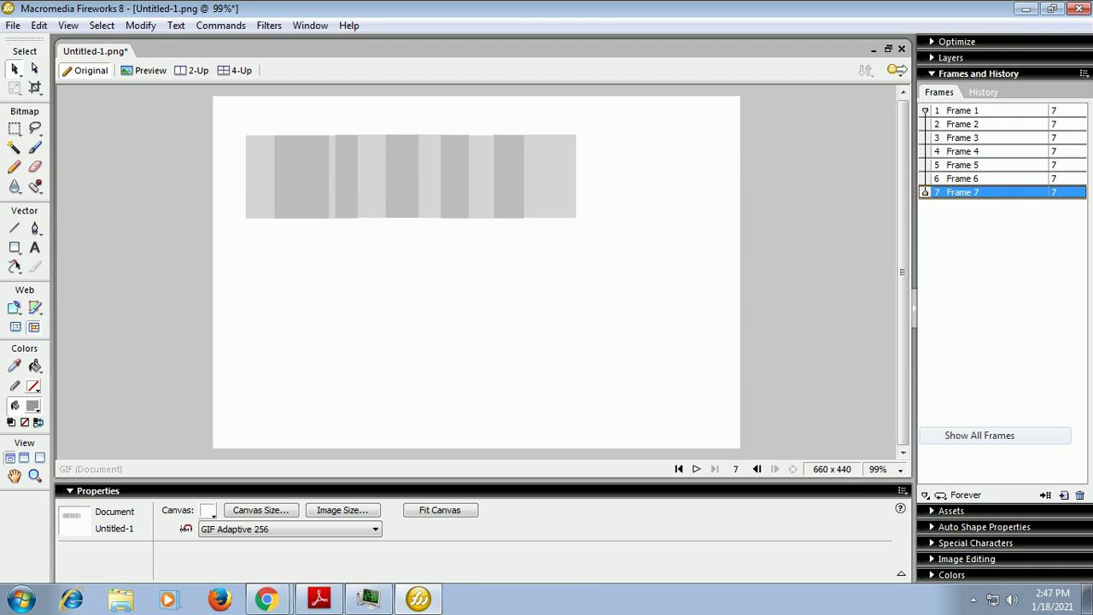
{"action": "key", "text": "ctrl+v"}
{"action": "left_click_drag", "start_coordinate": [287, 176], "coordinate": [593, 175]}
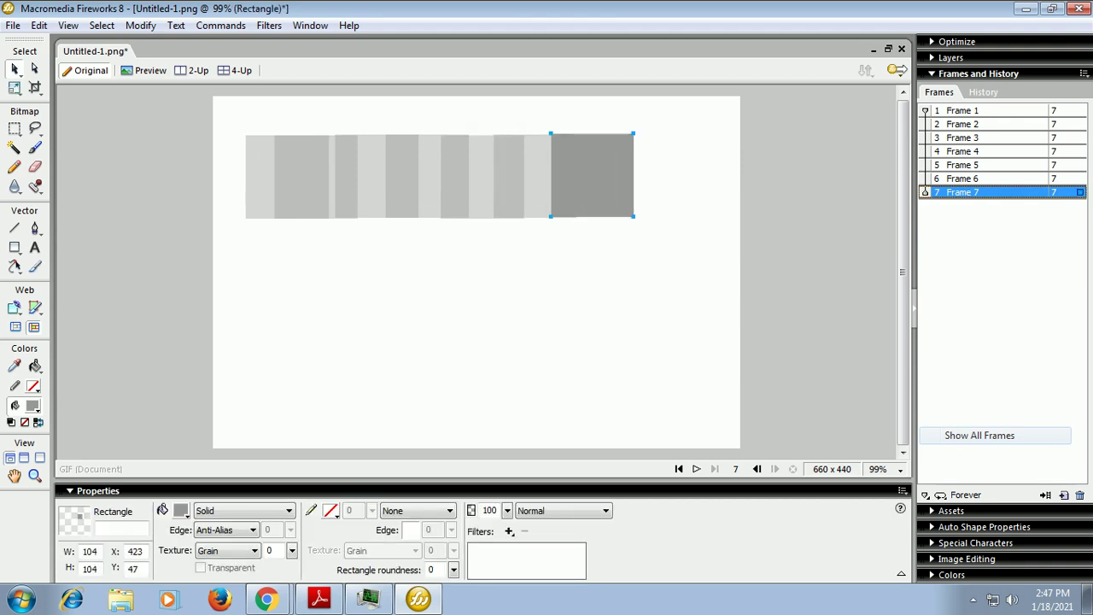
{"action": "left_click", "coordinate": [1063, 495]}
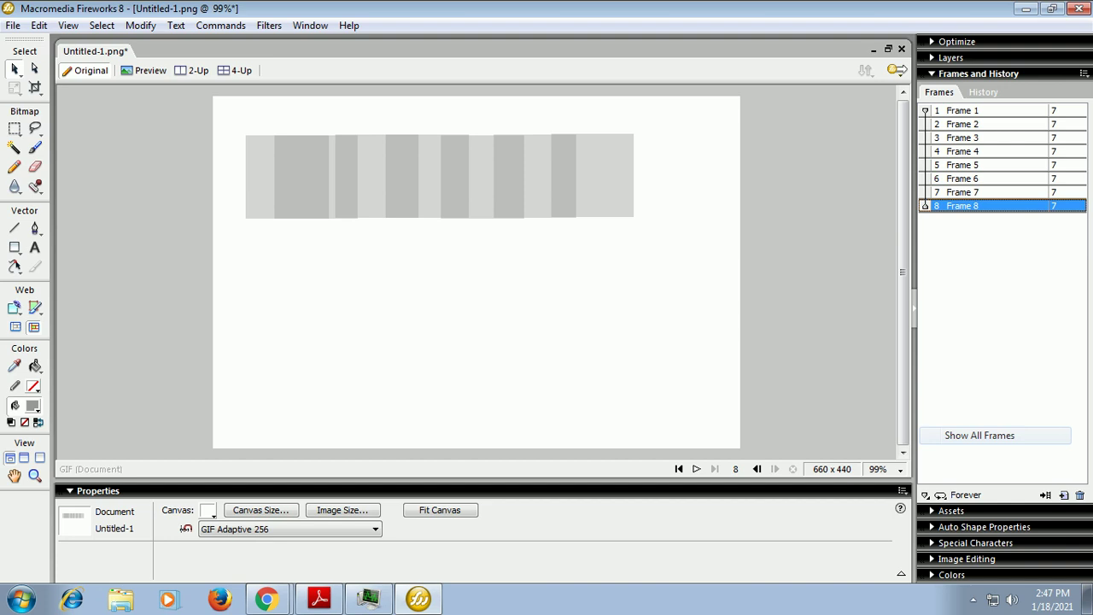
{"action": "key", "text": "ctrl+v"}
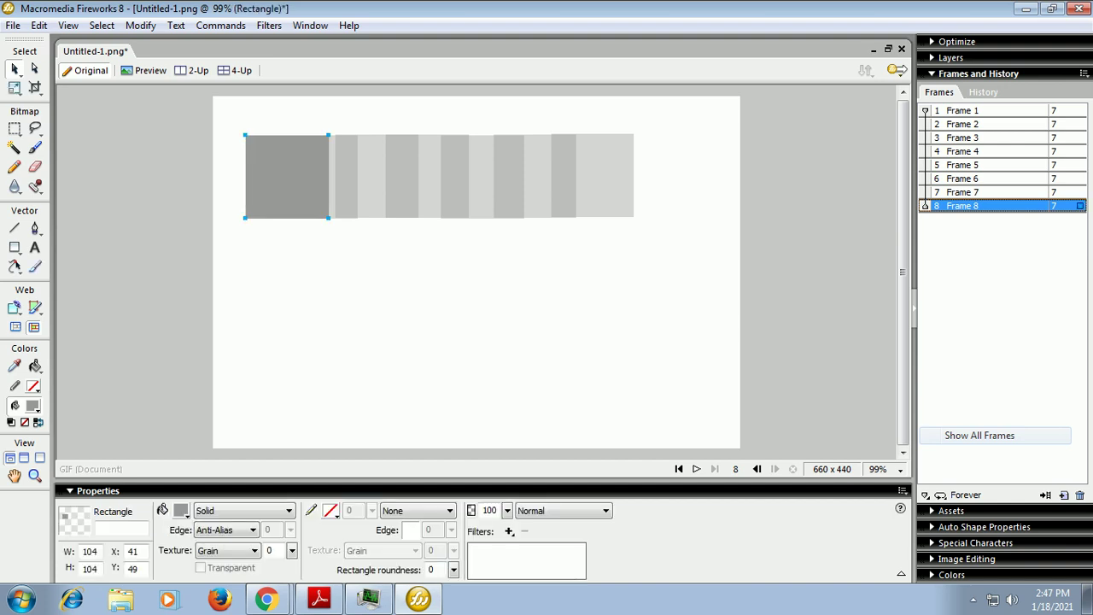
{"action": "left_click_drag", "start_coordinate": [287, 175], "coordinate": [644, 174]}
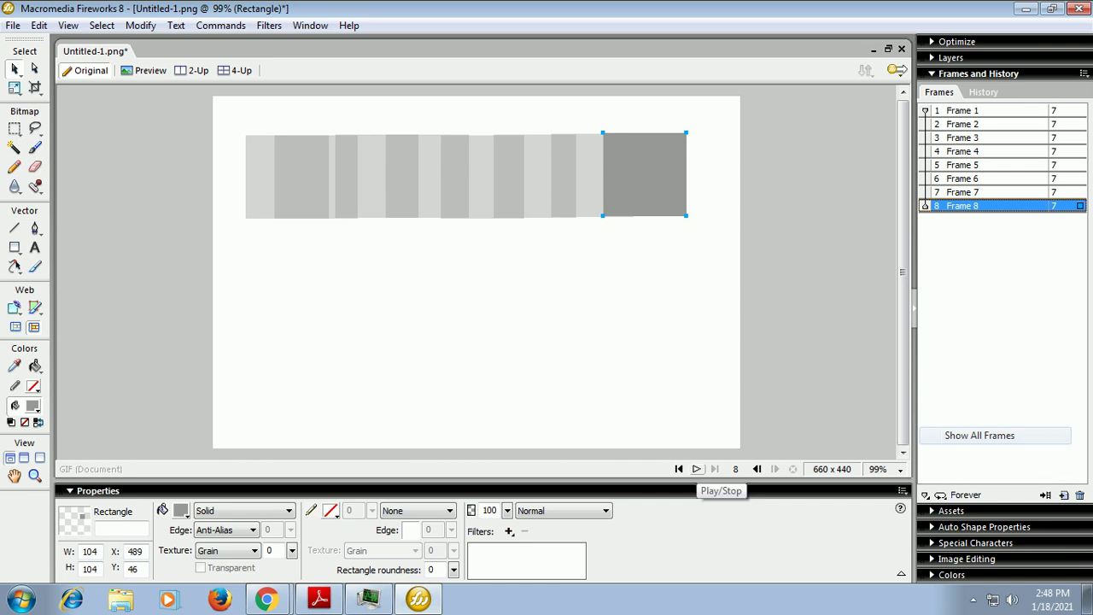
Play the frame animation to preview the square's motion, and stop it
{"action": "left_click", "coordinate": [696, 469]}
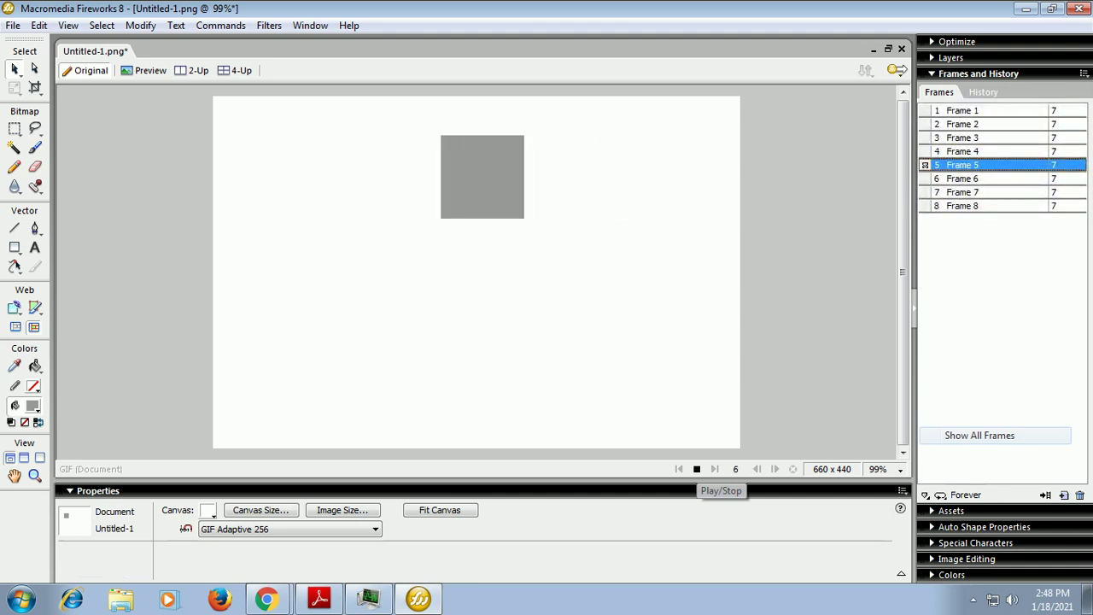
{"action": "left_click", "coordinate": [696, 469]}
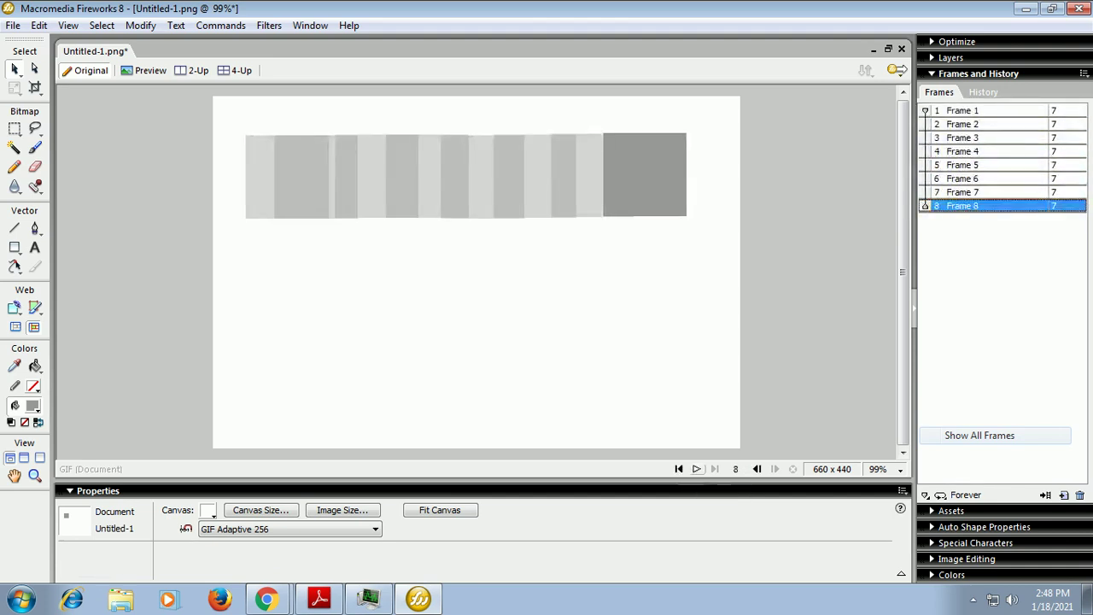
Fill the square in Frame 2 with solid red (#FF0000)
{"action": "left_click", "coordinate": [982, 110]}
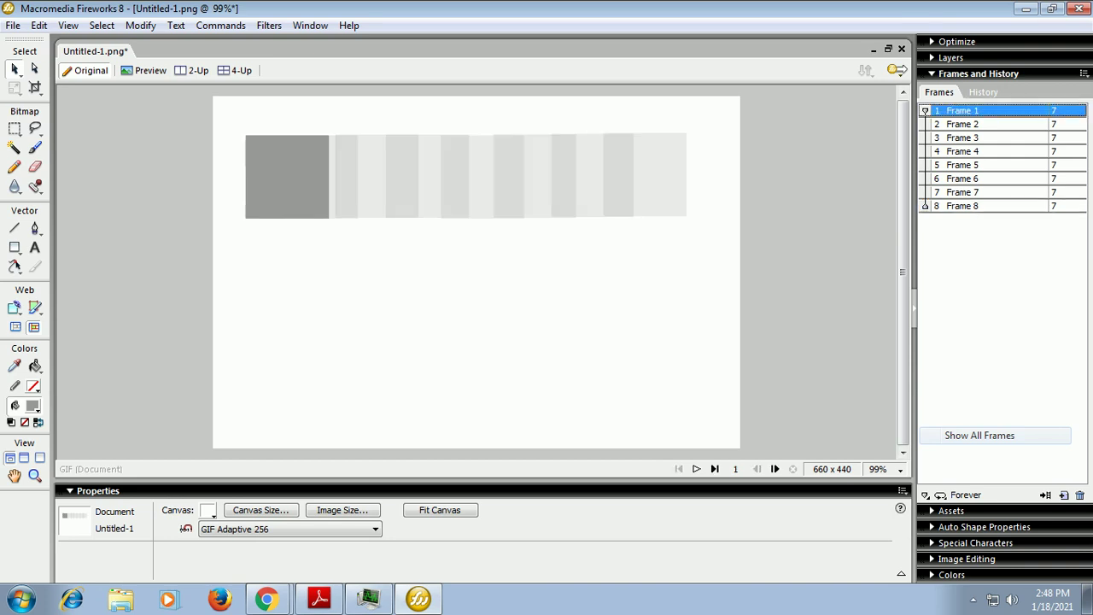
{"action": "left_click", "coordinate": [982, 123]}
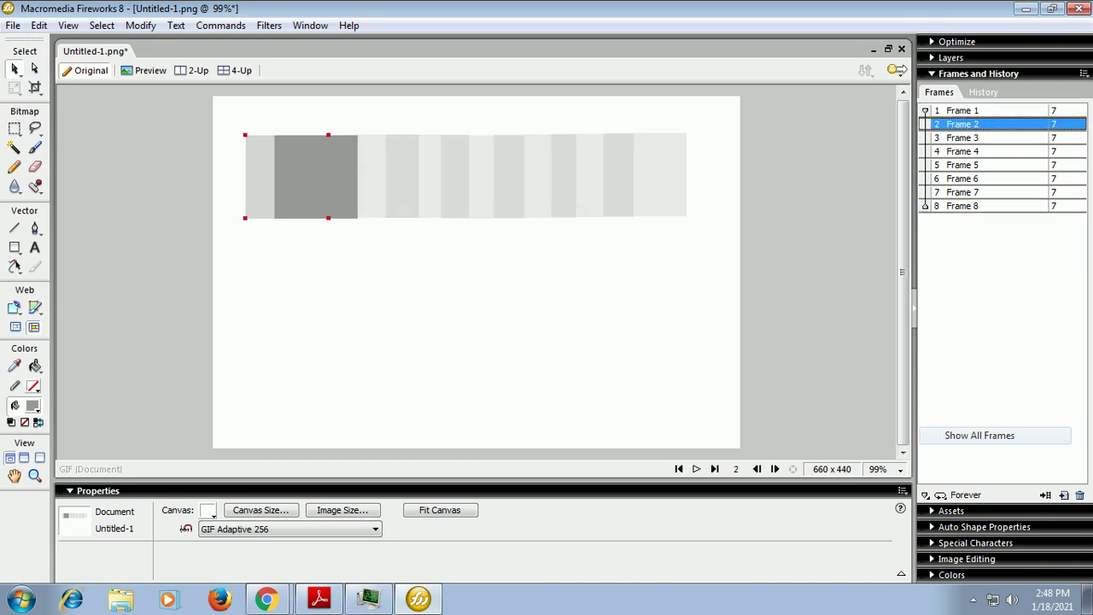
{"action": "left_click", "coordinate": [259, 175]}
{"action": "left_click", "coordinate": [315, 176]}
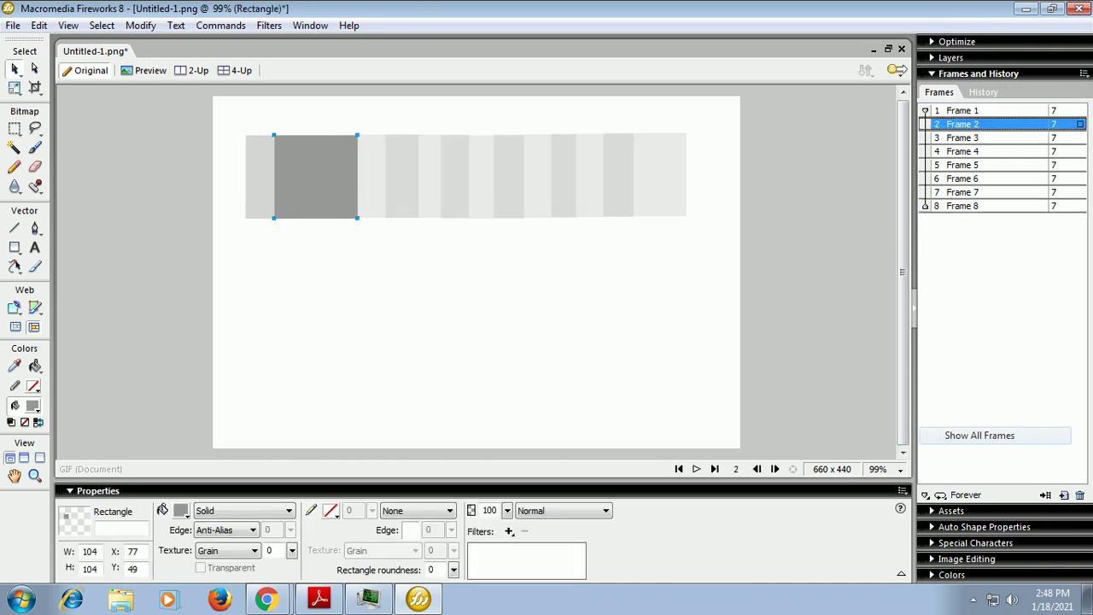
{"action": "left_click", "coordinate": [181, 511]}
{"action": "left_click", "coordinate": [195, 439]}
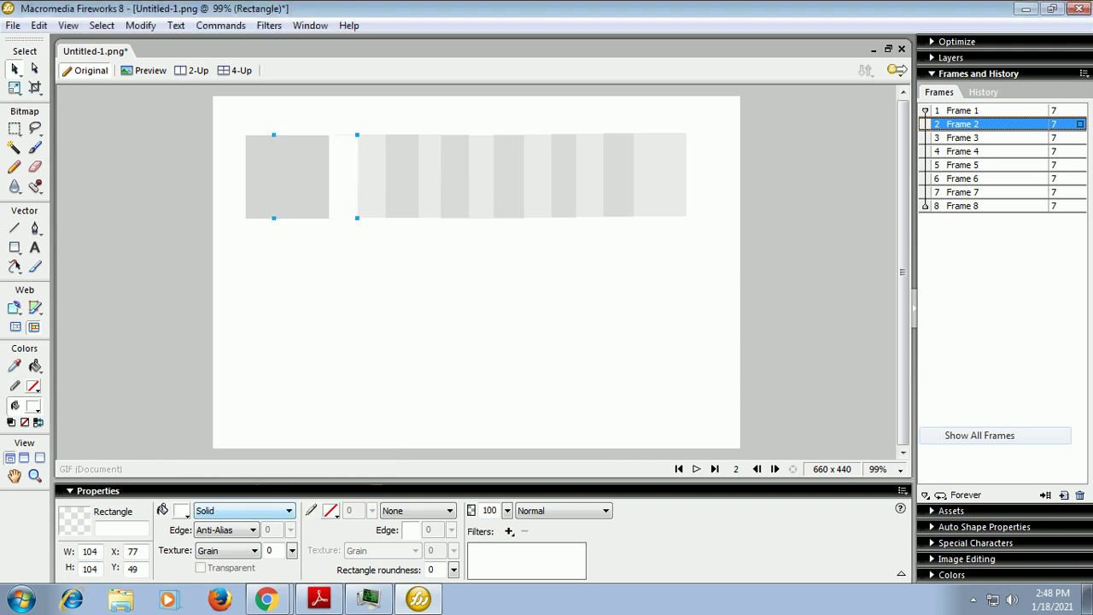
{"action": "left_click", "coordinate": [180, 510]}
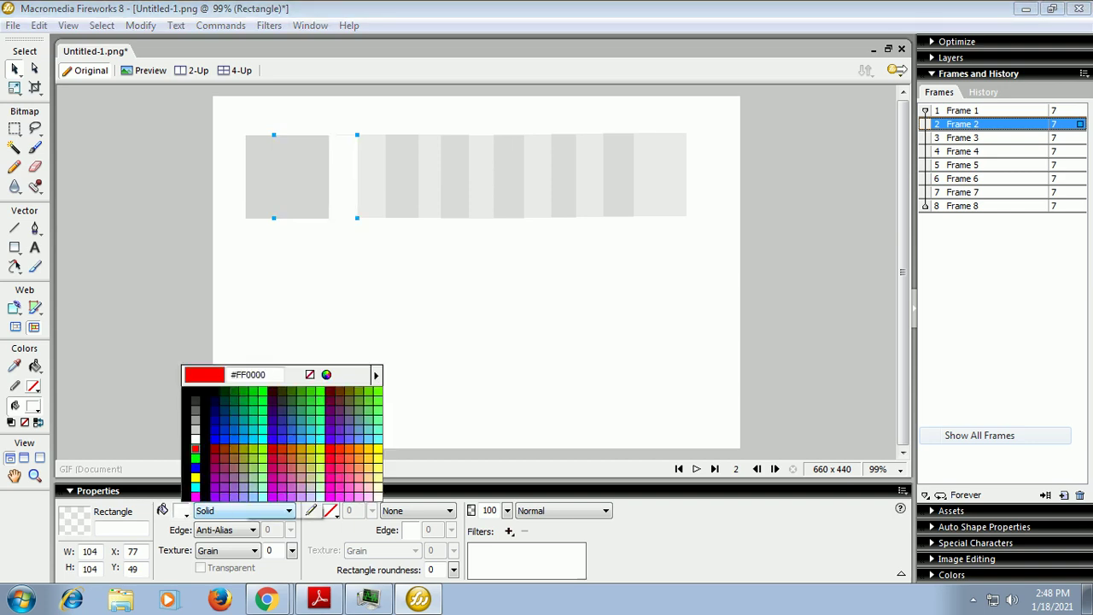
{"action": "left_click", "coordinate": [195, 451]}
Recolor the square in Frame 3 to yellow and the square in Frame 4 to magenta-purple
{"action": "left_click", "coordinate": [962, 138]}
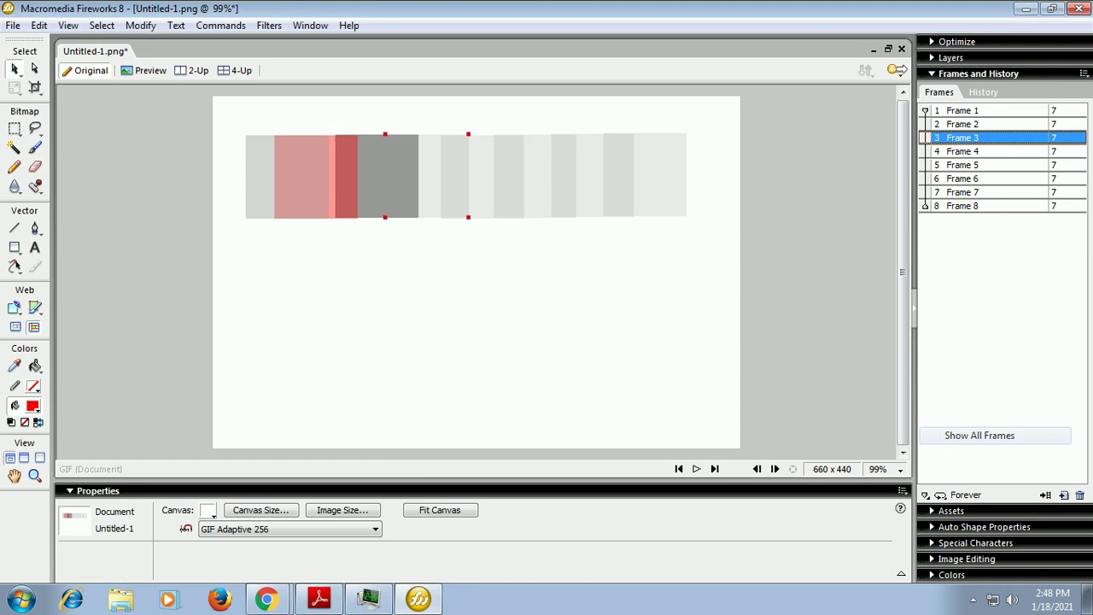
{"action": "left_click", "coordinate": [376, 176]}
{"action": "left_click", "coordinate": [180, 510]}
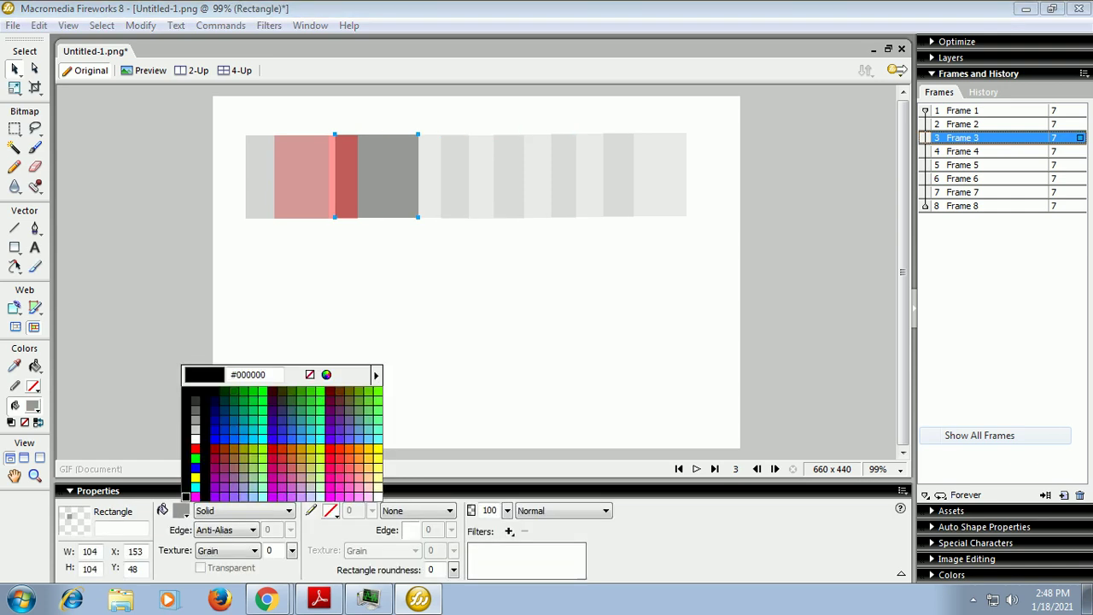
{"action": "left_click", "coordinate": [186, 479]}
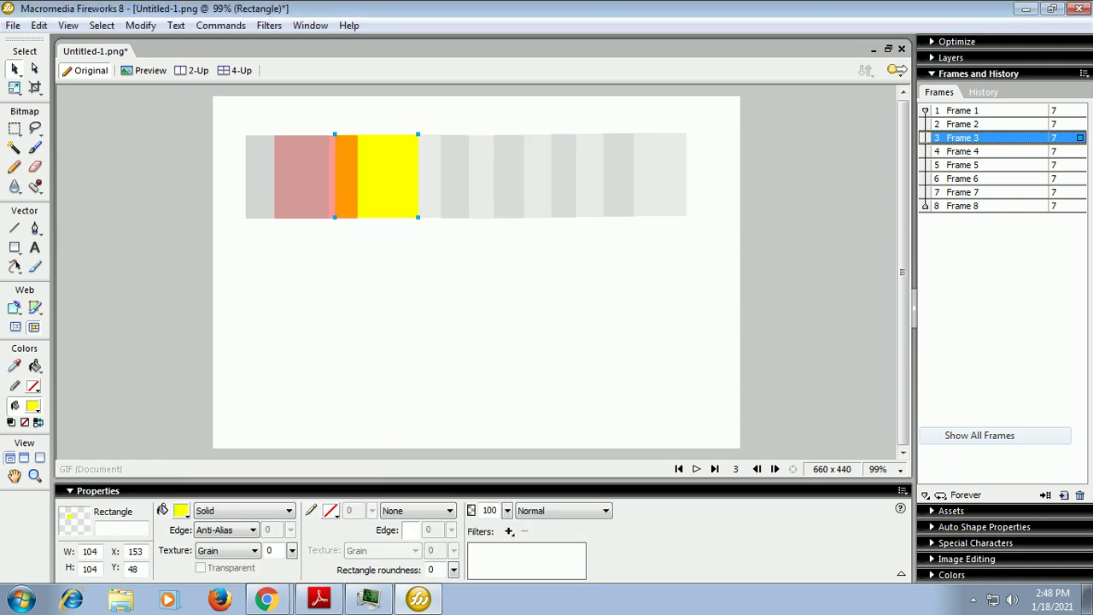
{"action": "left_click", "coordinate": [962, 151]}
{"action": "left_click", "coordinate": [443, 175]}
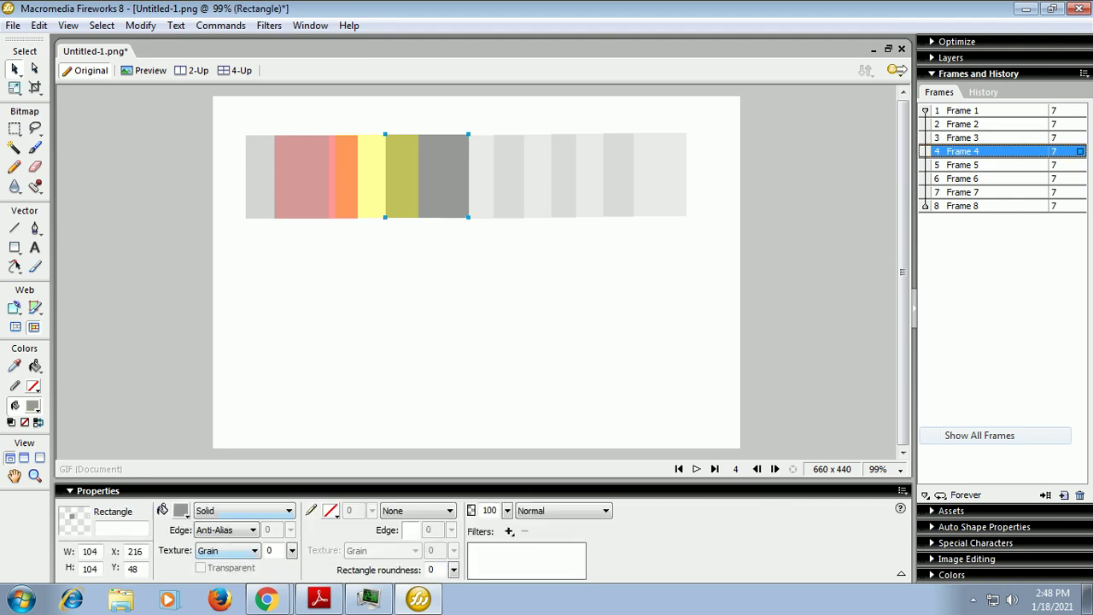
{"action": "left_click", "coordinate": [180, 510]}
{"action": "left_click", "coordinate": [271, 487]}
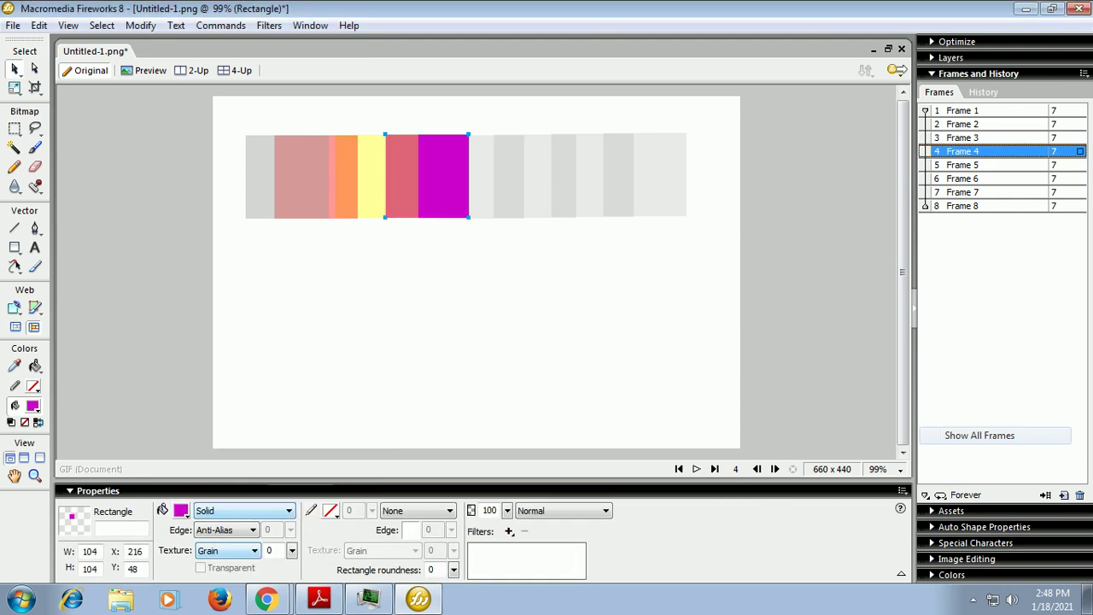
Recolor the square in Frame 5 to dark maroon and the square in Frame 6 to bright green
{"action": "left_click", "coordinate": [962, 164]}
{"action": "left_click", "coordinate": [496, 175]}
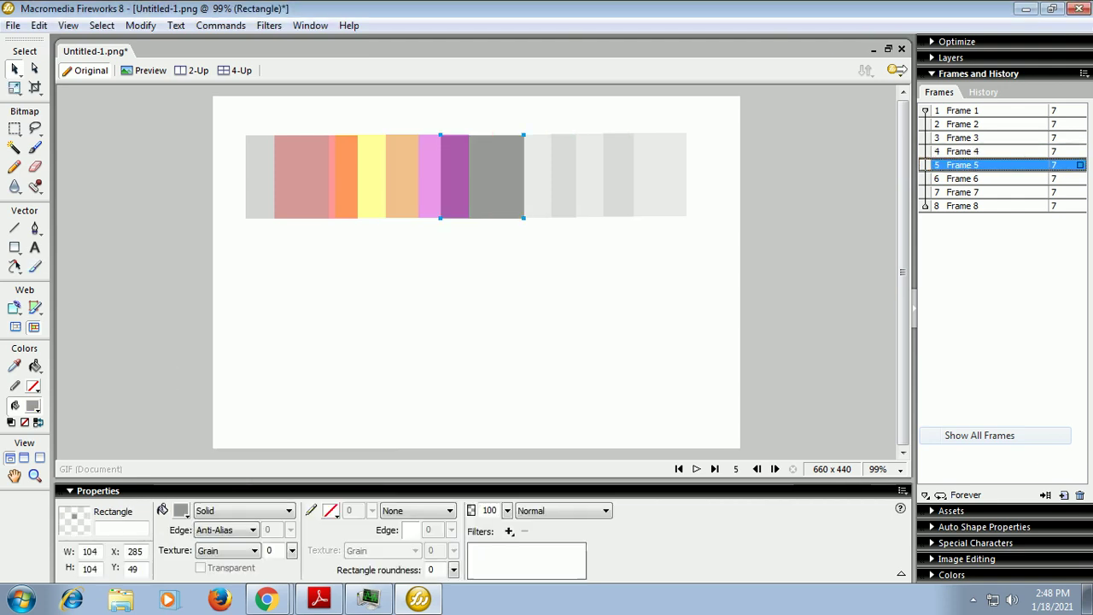
{"action": "left_click", "coordinate": [180, 510]}
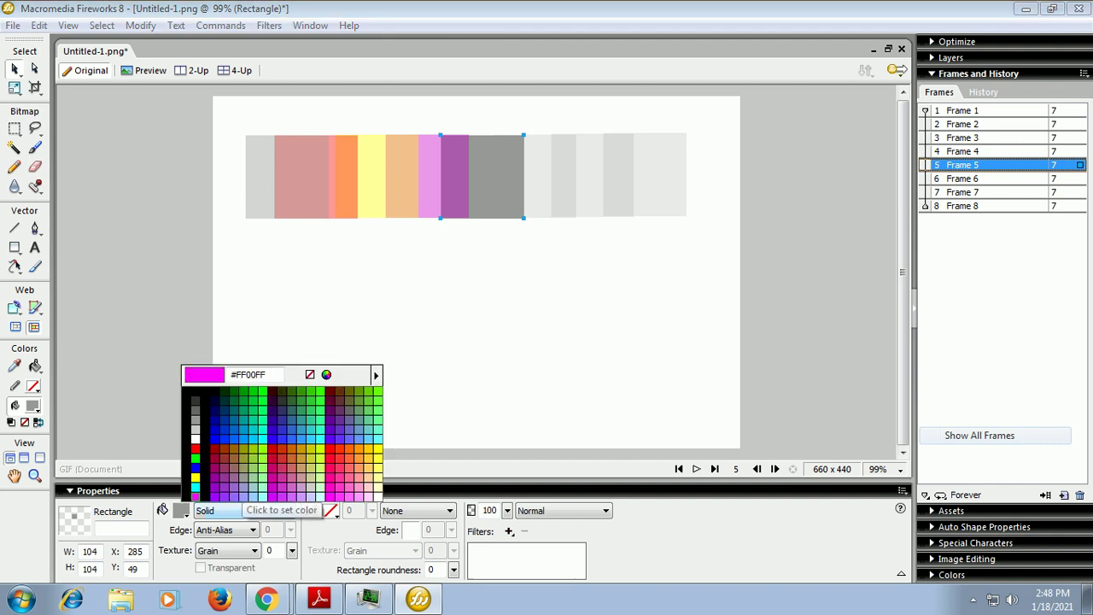
{"action": "left_click", "coordinate": [272, 392]}
{"action": "left_click", "coordinate": [550, 175]}
{"action": "left_click", "coordinate": [962, 178]}
{"action": "left_click", "coordinate": [550, 175]}
{"action": "left_click", "coordinate": [181, 510]}
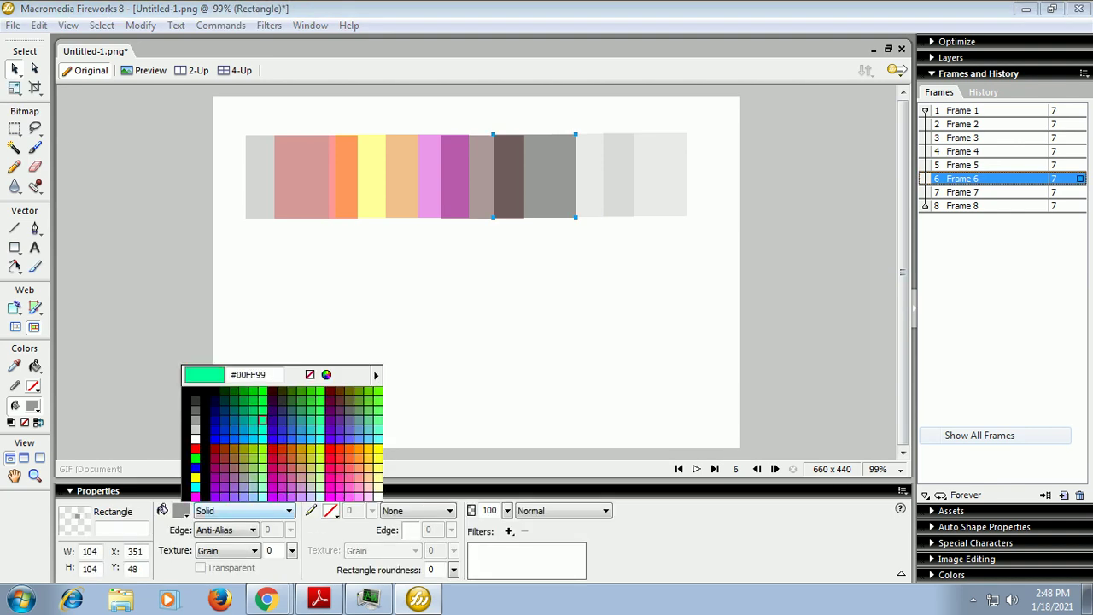
{"action": "left_click", "coordinate": [377, 394]}
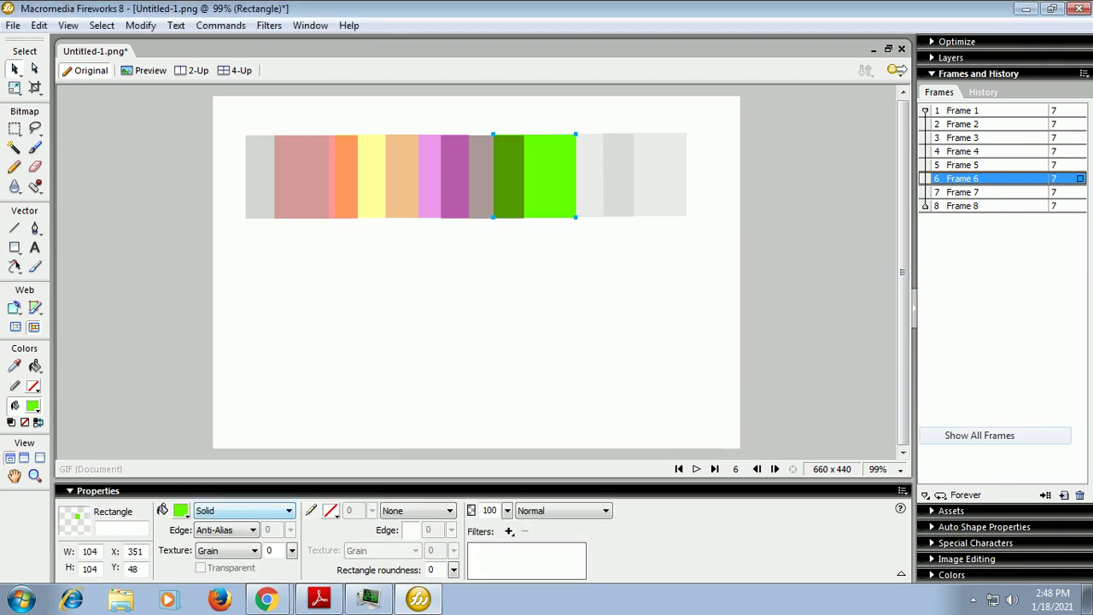
Fill the square in Frame 7 with black
{"action": "left_click", "coordinate": [962, 193]}
{"action": "left_click", "coordinate": [605, 176]}
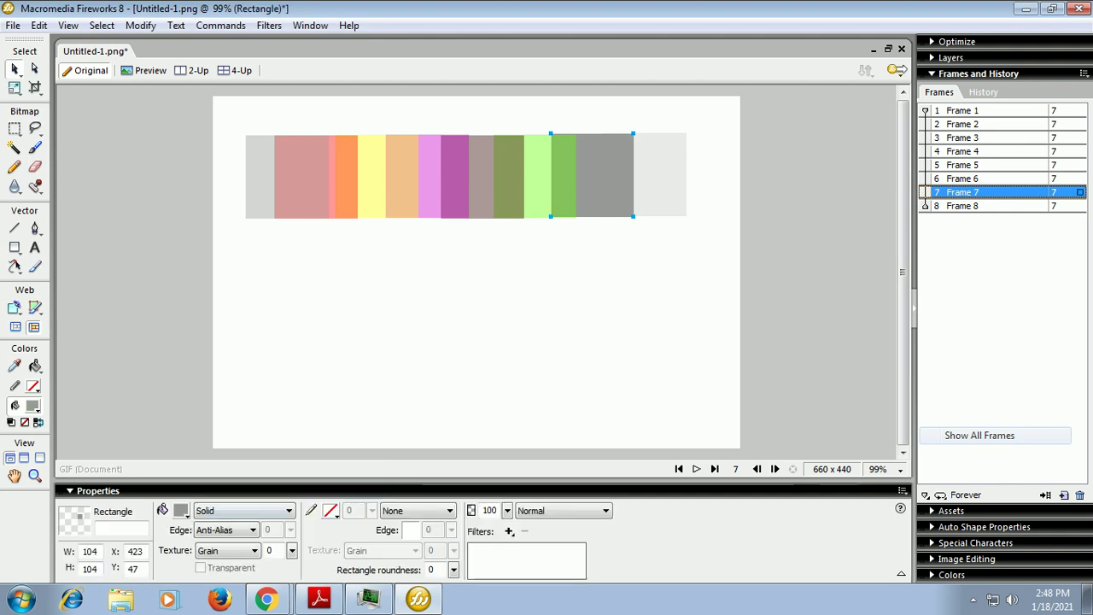
{"action": "left_click", "coordinate": [180, 510]}
{"action": "left_click", "coordinate": [195, 394]}
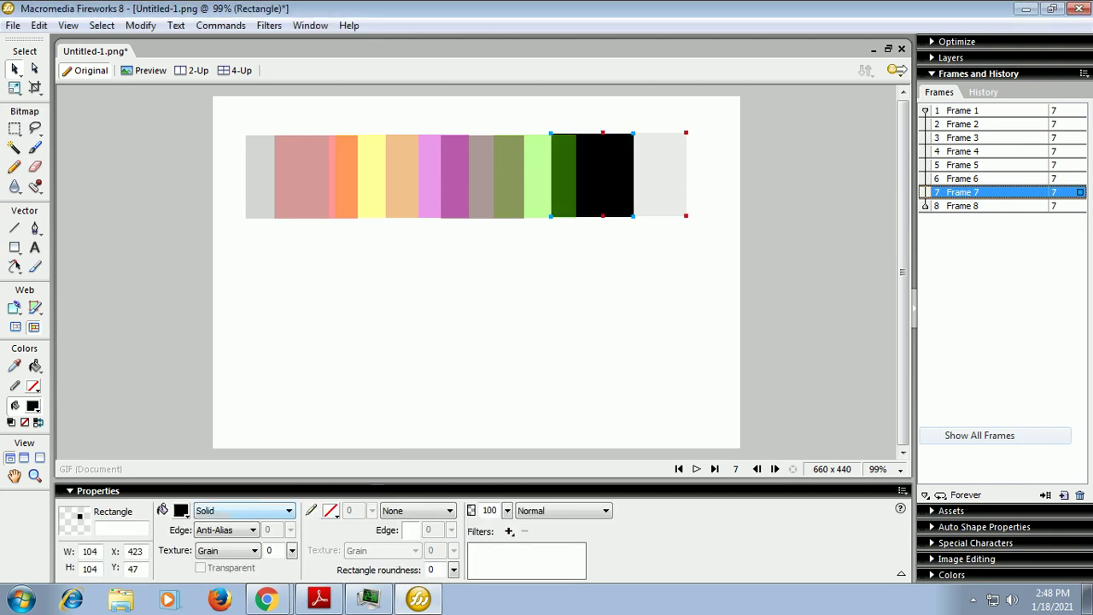
Go to Frame 8 and play the animation to preview the color changes, then stop the playback
{"action": "key", "text": "Page_Down"}
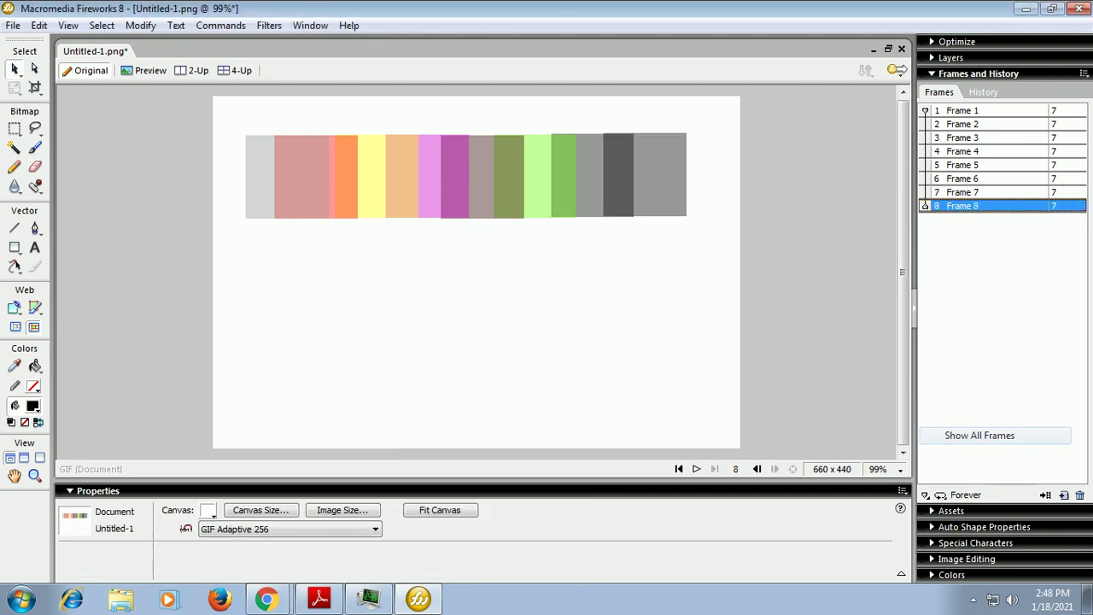
{"action": "left_click", "coordinate": [696, 469]}
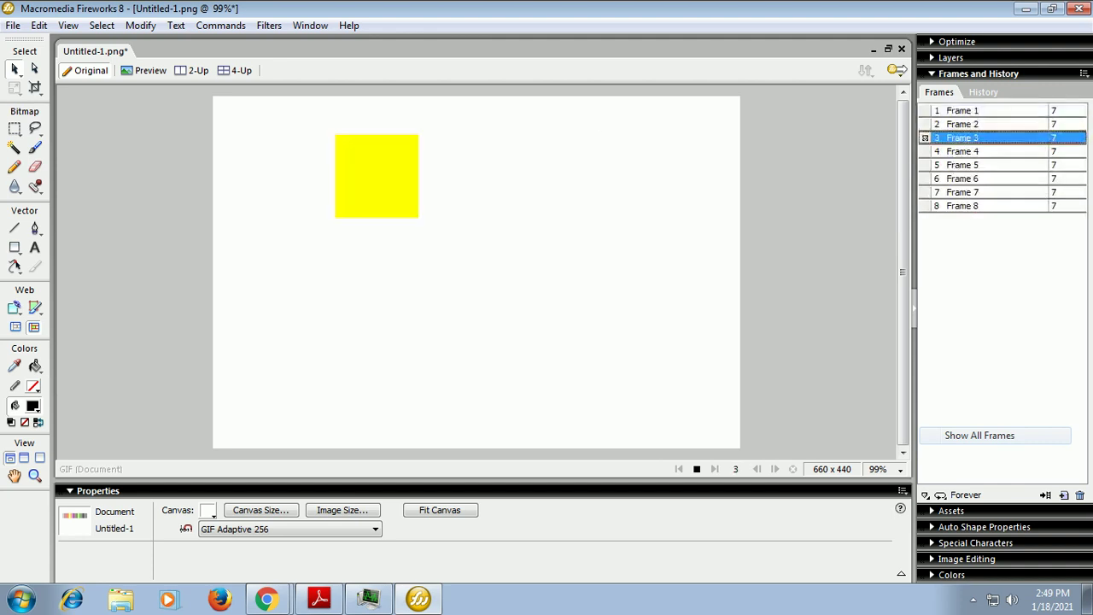
{"action": "left_click", "coordinate": [696, 469]}
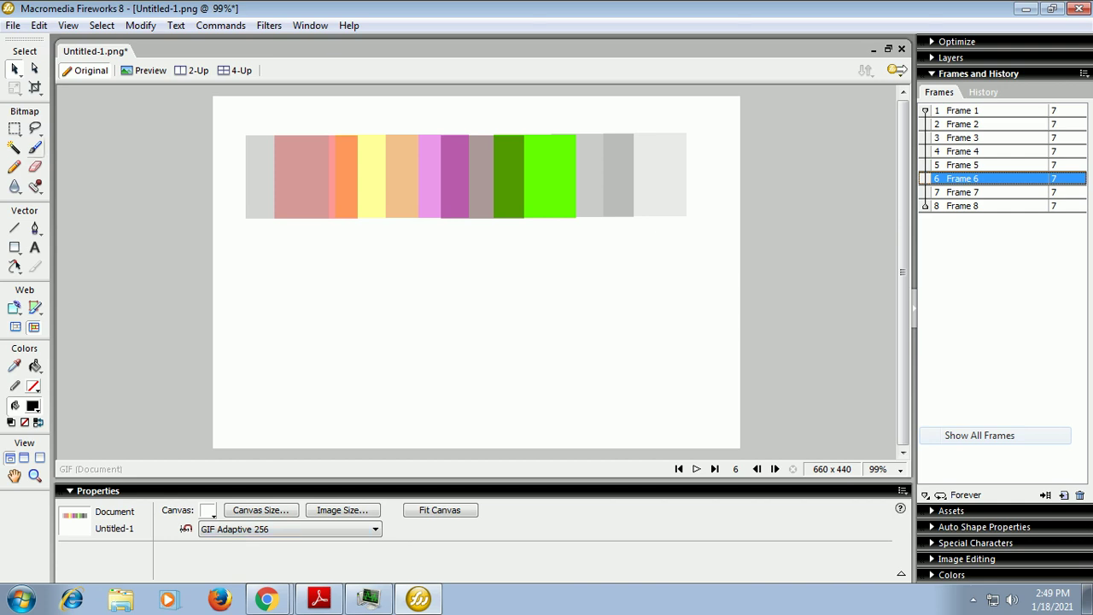
Save a copy of the document to the Desktop as test_gif in GIF format
{"action": "left_click", "coordinate": [13, 25]}
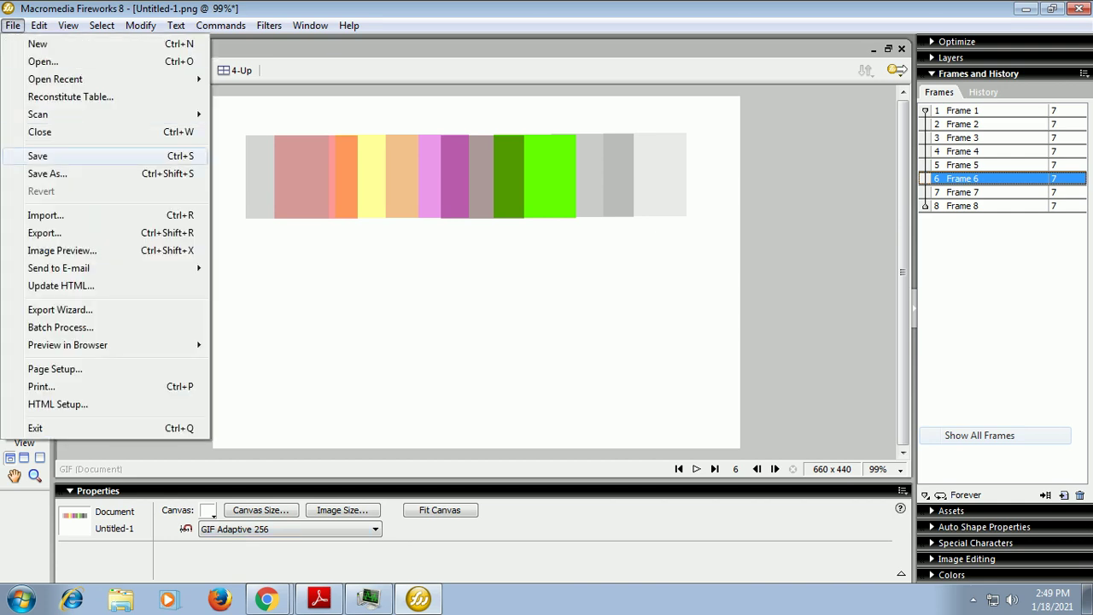
{"action": "left_click", "coordinate": [47, 173]}
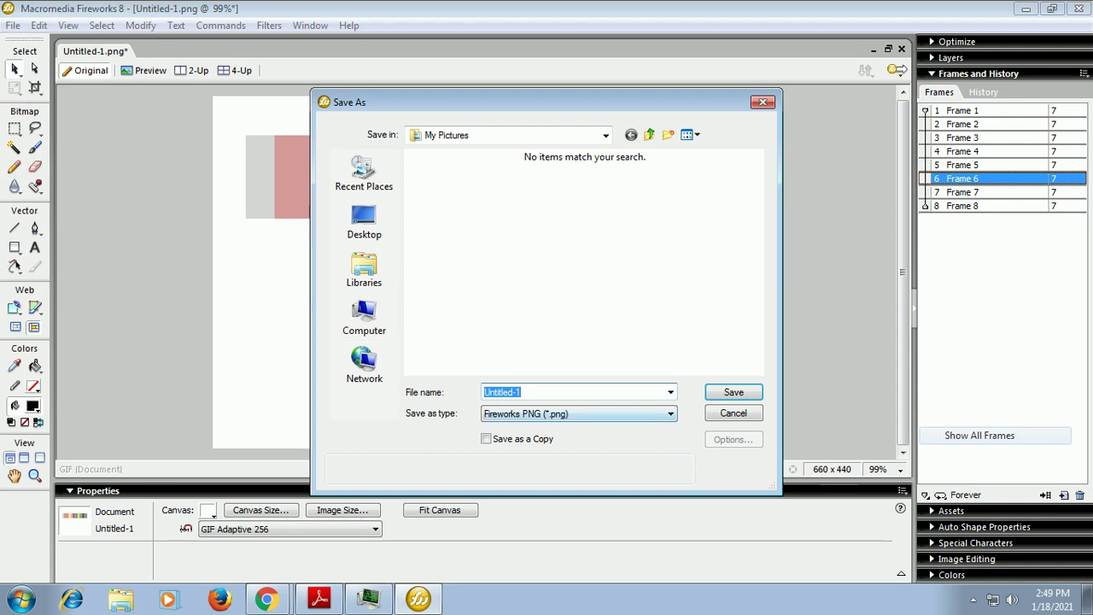
{"action": "left_click", "coordinate": [364, 220]}
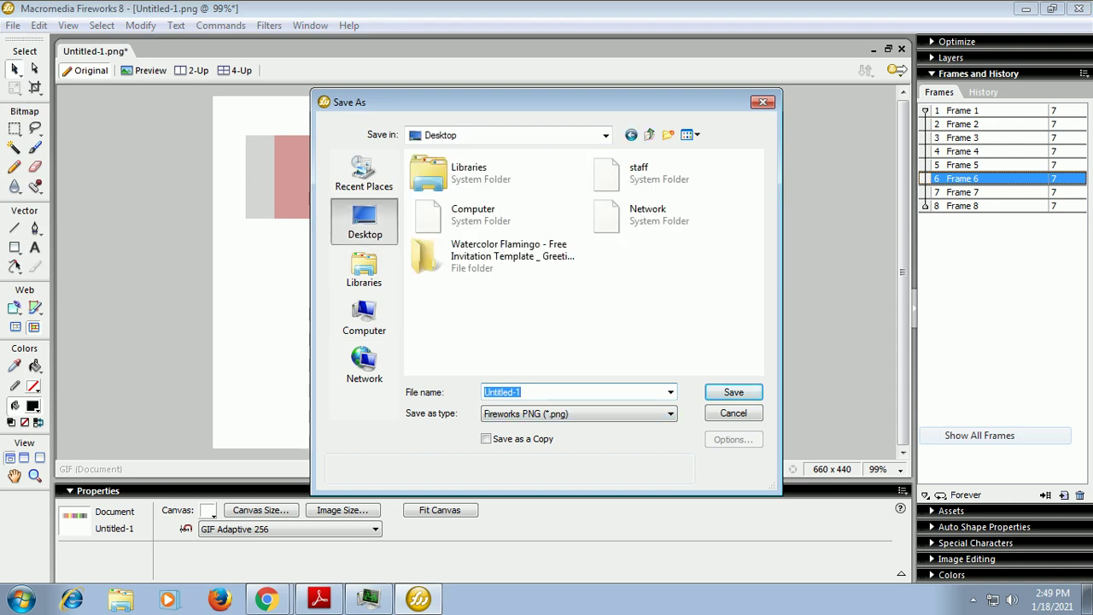
{"action": "type", "text": "t"}
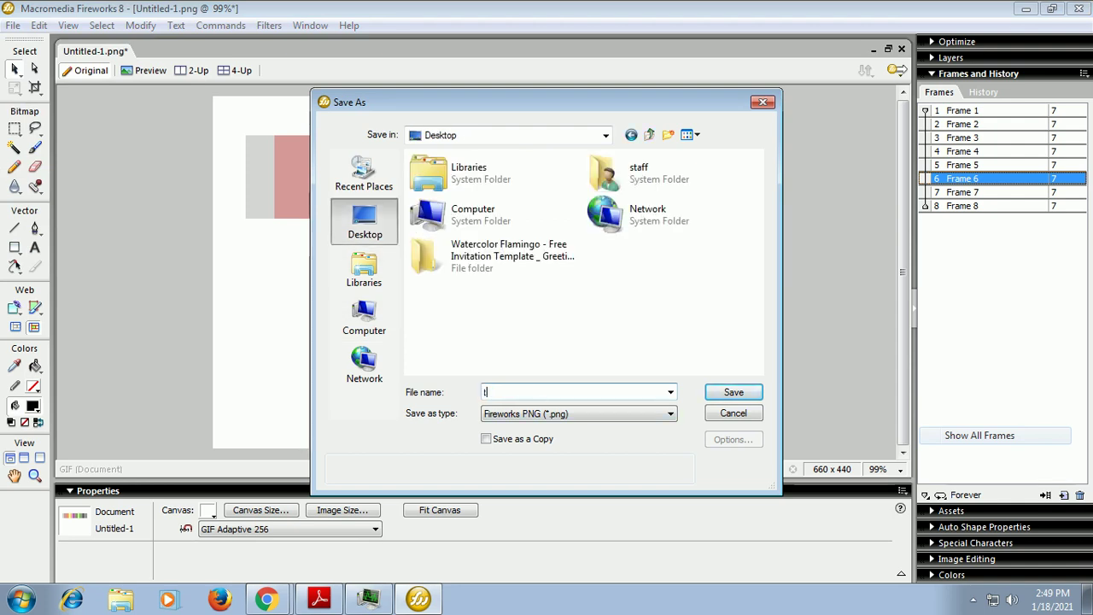
{"action": "type", "text": "est_gif"}
{"action": "left_click", "coordinate": [578, 413]}
{"action": "left_click", "coordinate": [578, 448]}
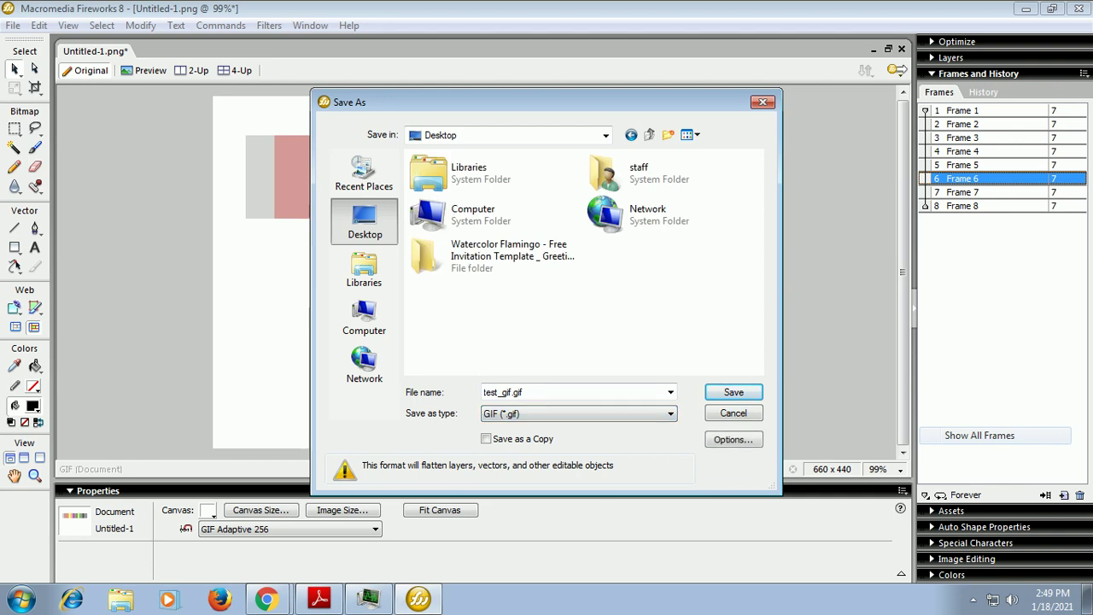
{"action": "key", "text": "Return"}
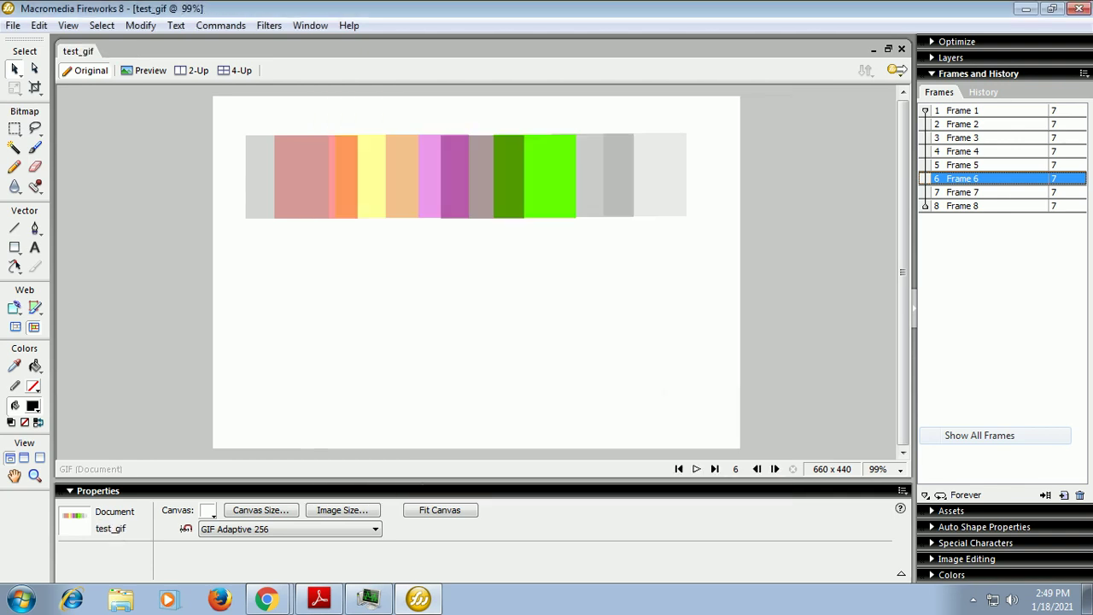
Minimize Fireworks, try to preview test_gif from the desktop, and close the product activation window
{"action": "left_click", "coordinate": [1026, 9]}
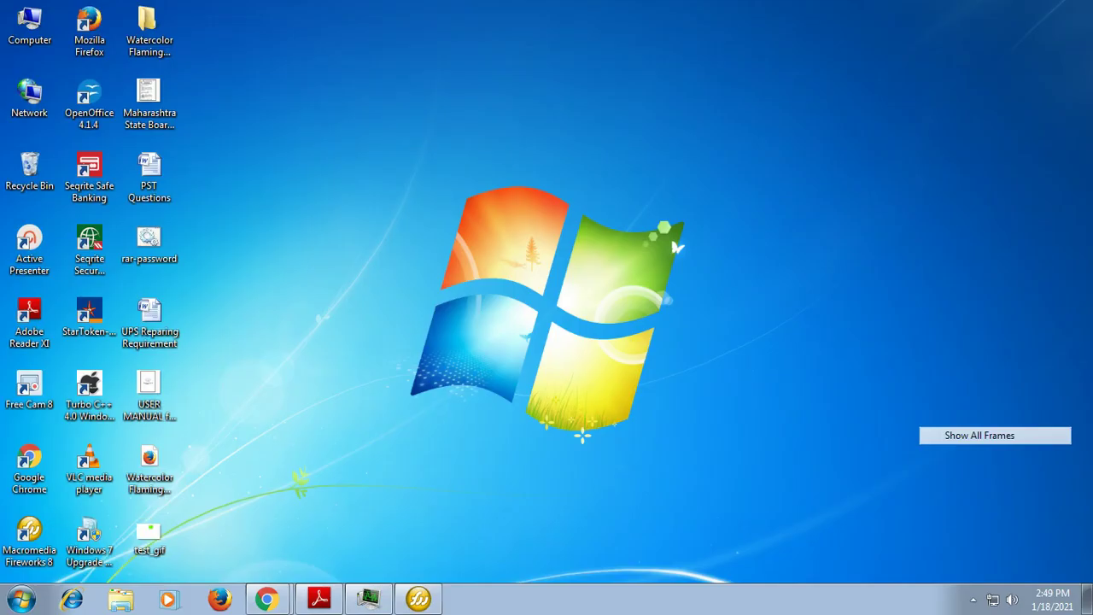
{"action": "left_click", "coordinate": [158, 543]}
{"action": "right_click", "coordinate": [154, 530]}
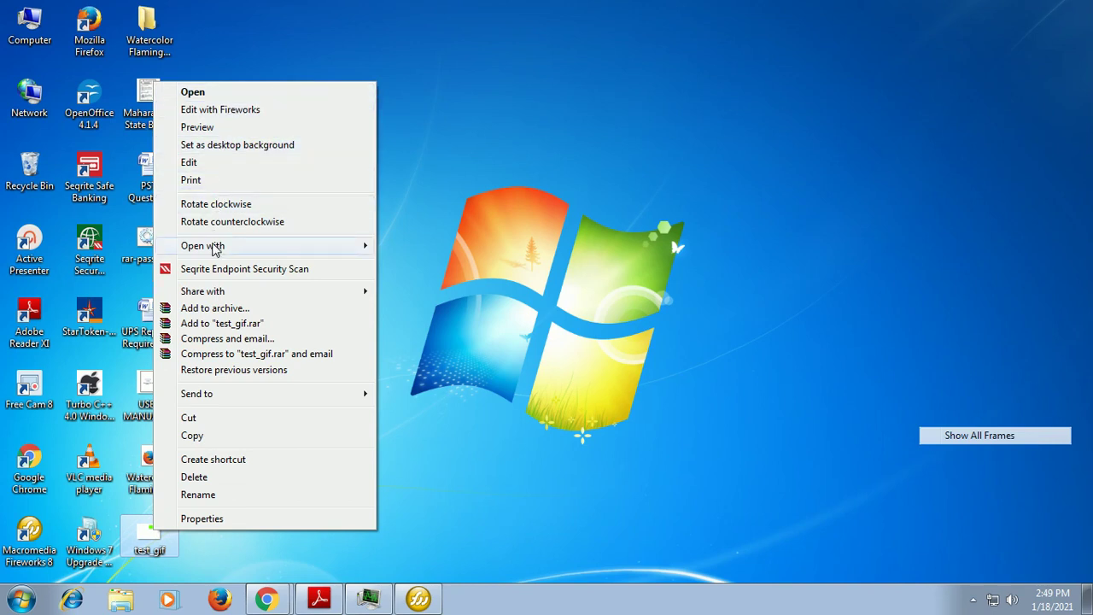
{"action": "mouse_move", "coordinate": [216, 248]}
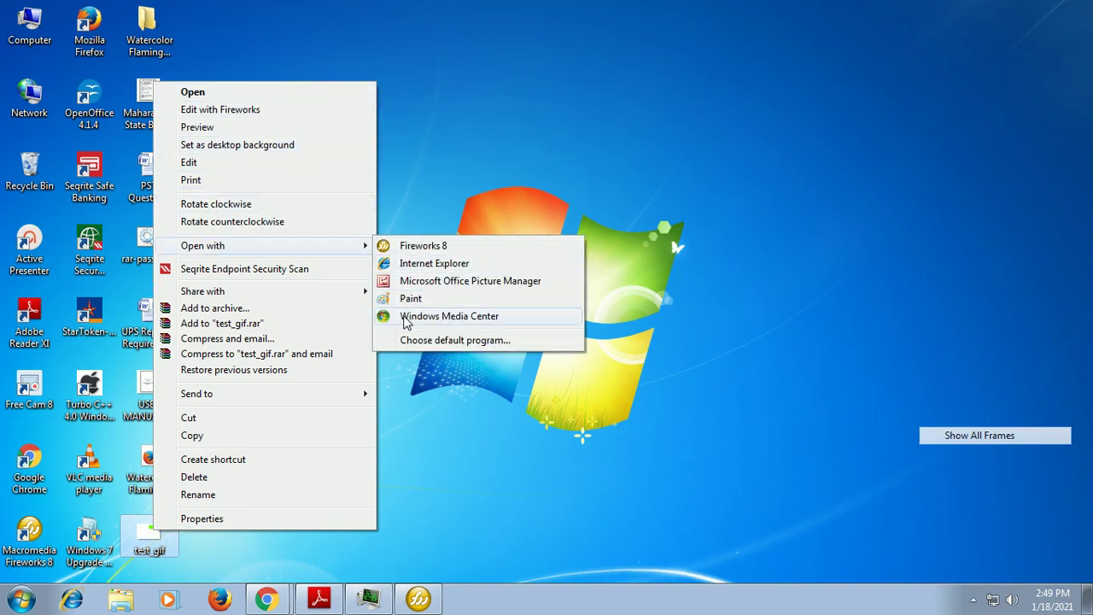
{"action": "left_click", "coordinate": [253, 128]}
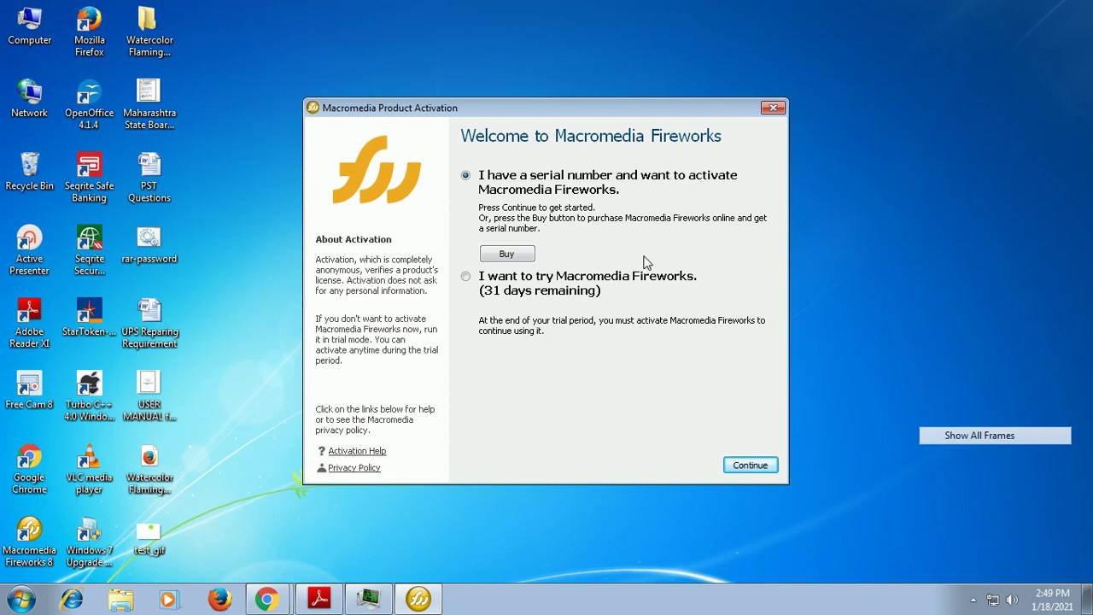
{"action": "left_click", "coordinate": [564, 360]}
{"action": "left_click", "coordinate": [466, 278]}
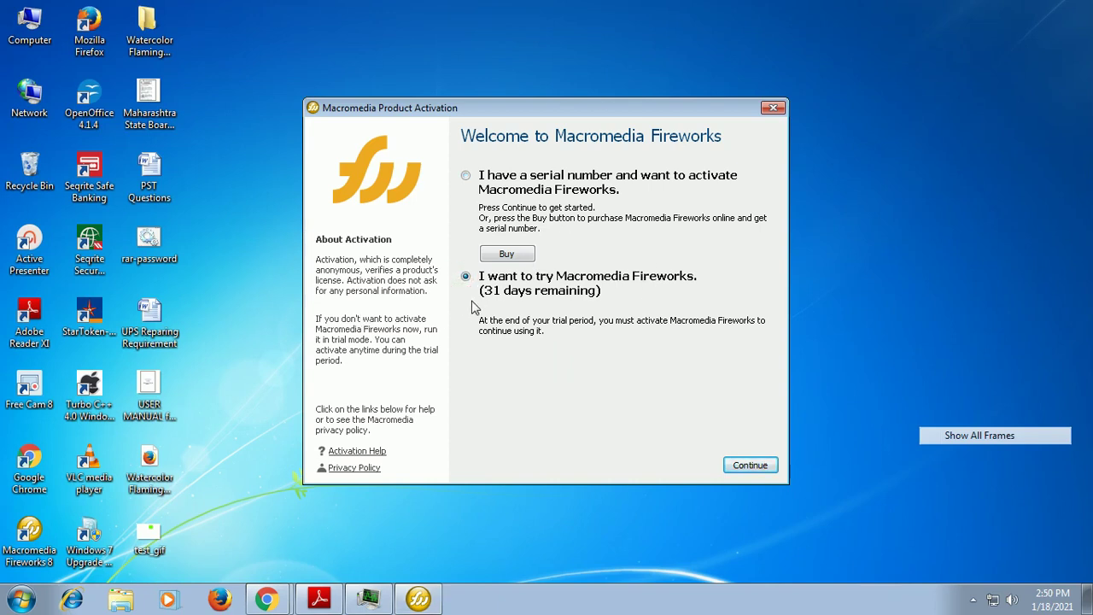
{"action": "left_click", "coordinate": [773, 108]}
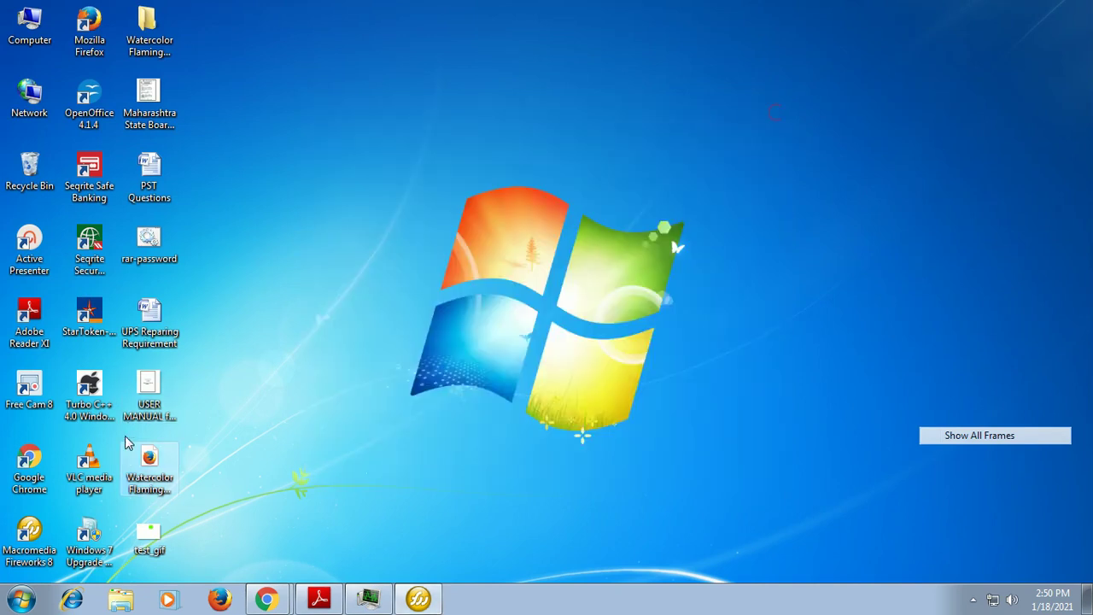
Open the test_gif file on the desktop with Internet Explorer
{"action": "right_click", "coordinate": [167, 547]}
{"action": "left_click", "coordinate": [149, 538]}
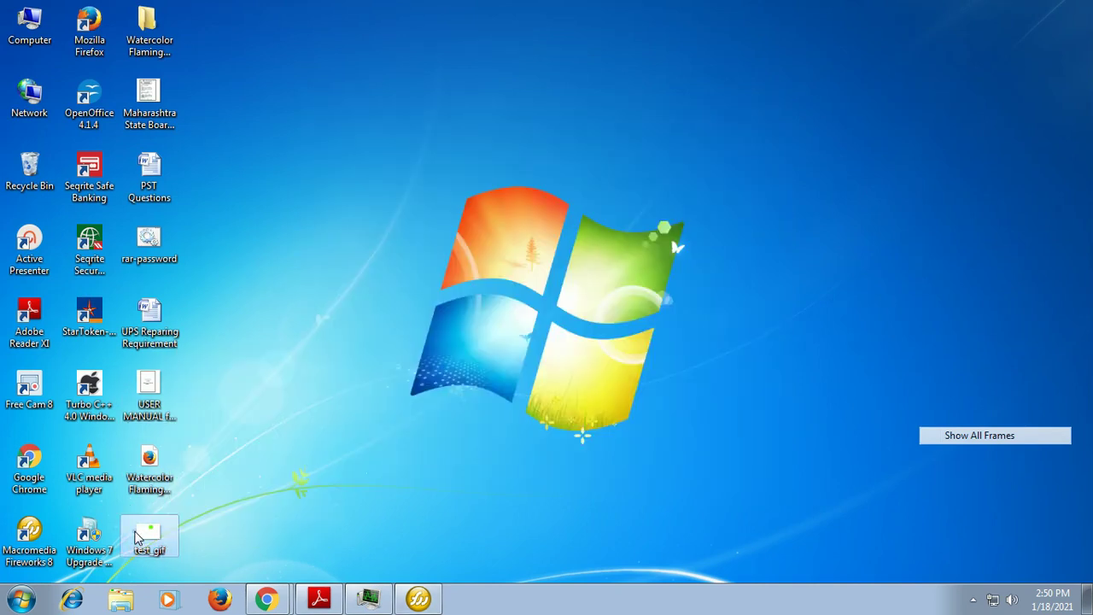
{"action": "right_click", "coordinate": [138, 531]}
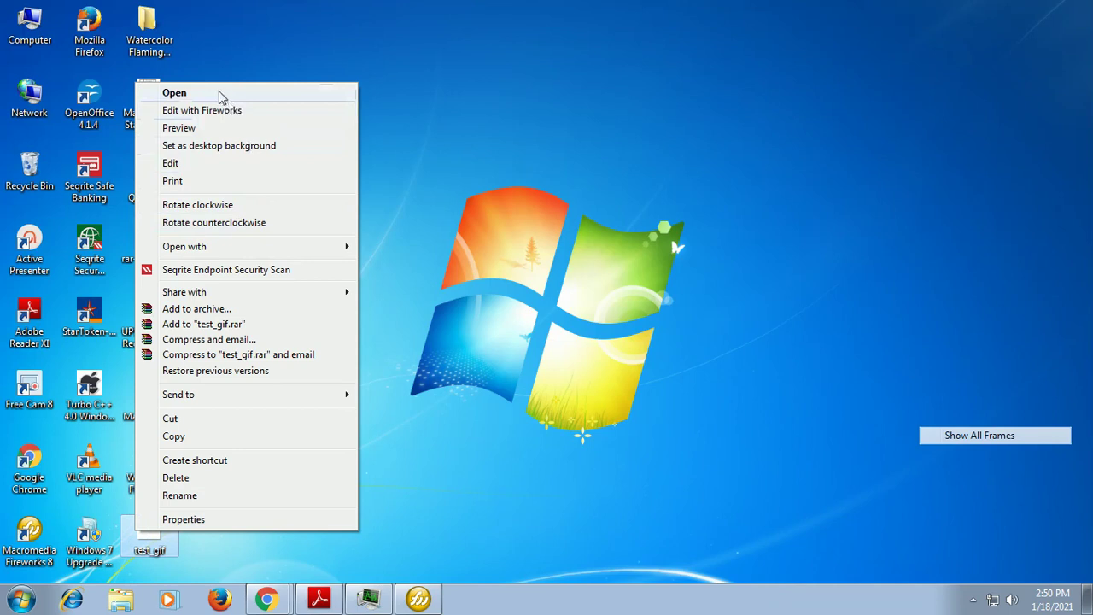
{"action": "left_click", "coordinate": [248, 246]}
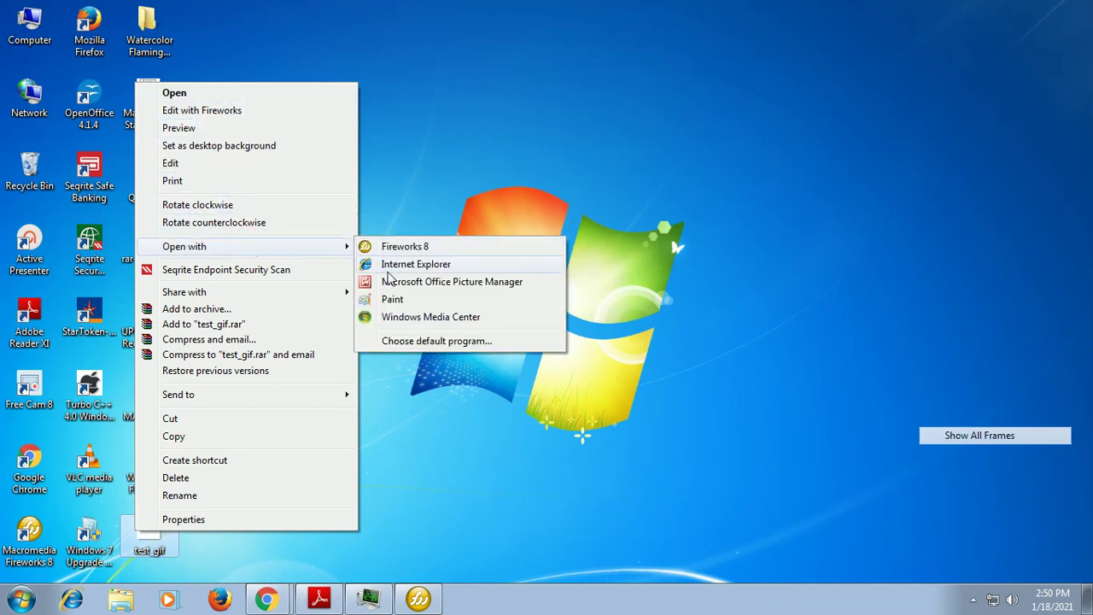
{"action": "left_click", "coordinate": [391, 265]}
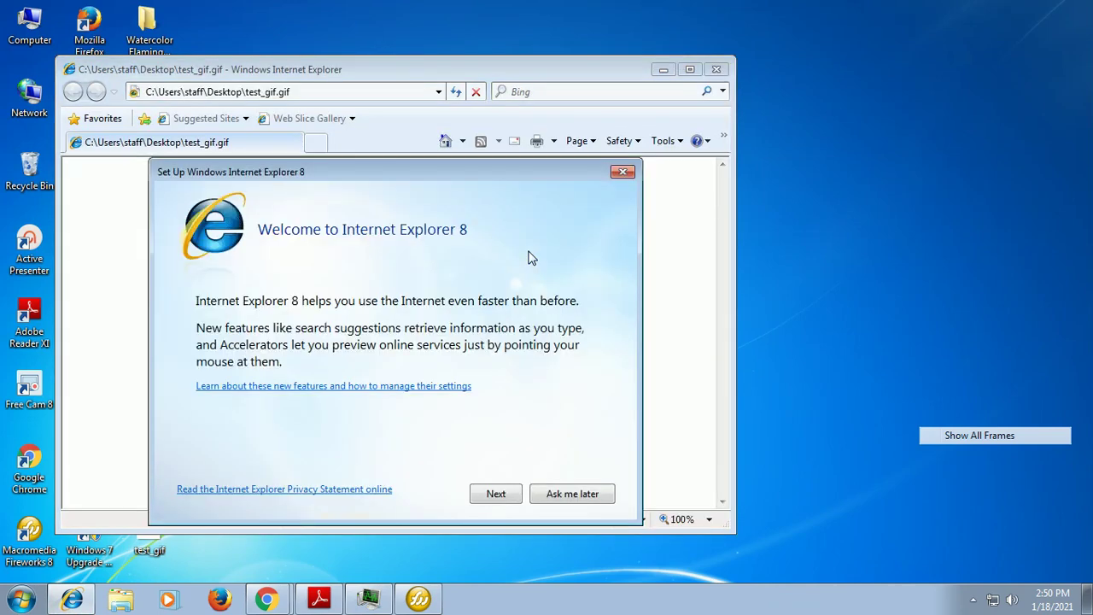
Postpone the Internet Explorer 8 setup to view the test_gif animation, and close the browser window
{"action": "left_click", "coordinate": [570, 494]}
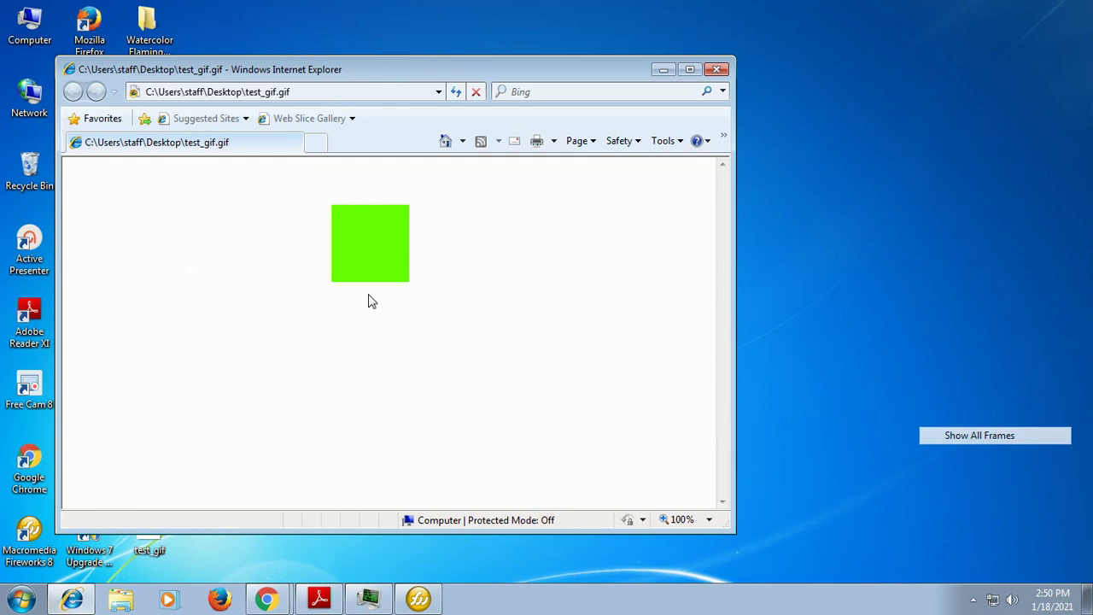
{"action": "left_click", "coordinate": [717, 70]}
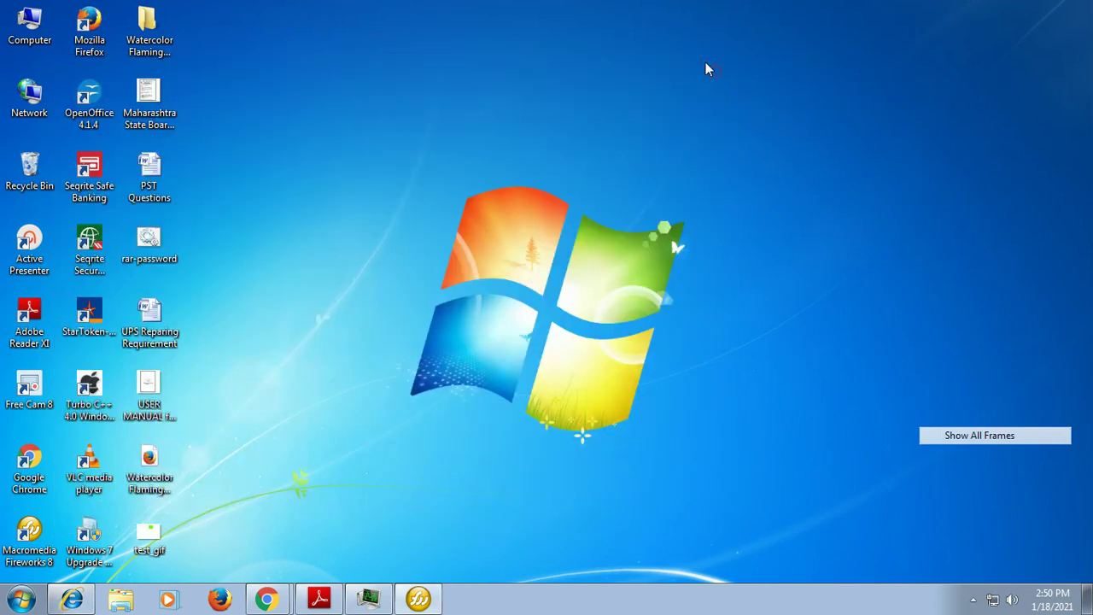
{"action": "right_click", "coordinate": [139, 539]}
{"action": "mouse_move", "coordinate": [288, 252]}
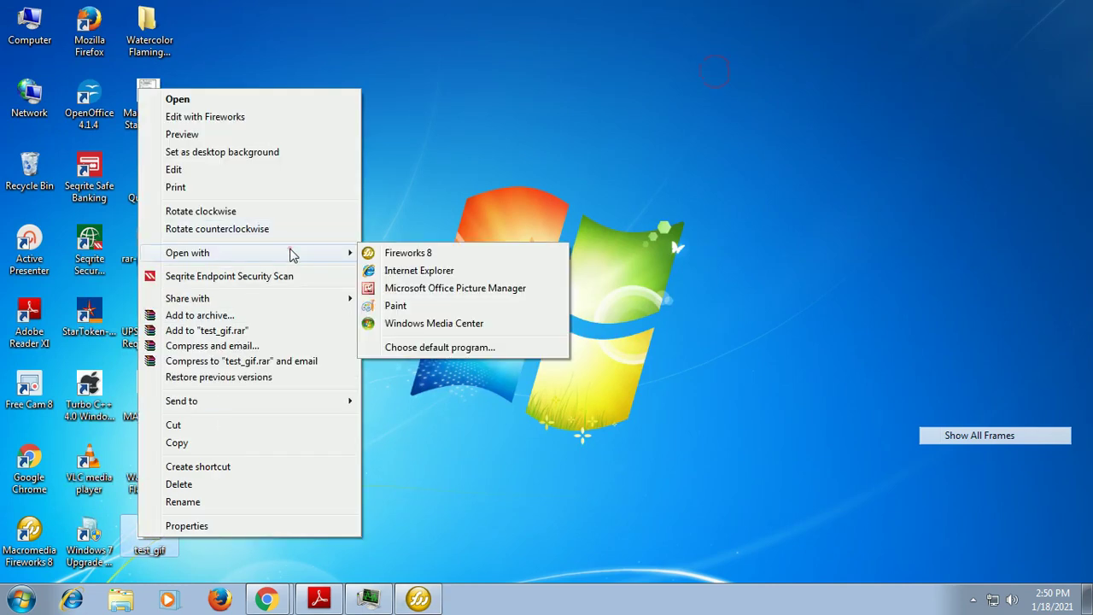
{"action": "left_click", "coordinate": [701, 167]}
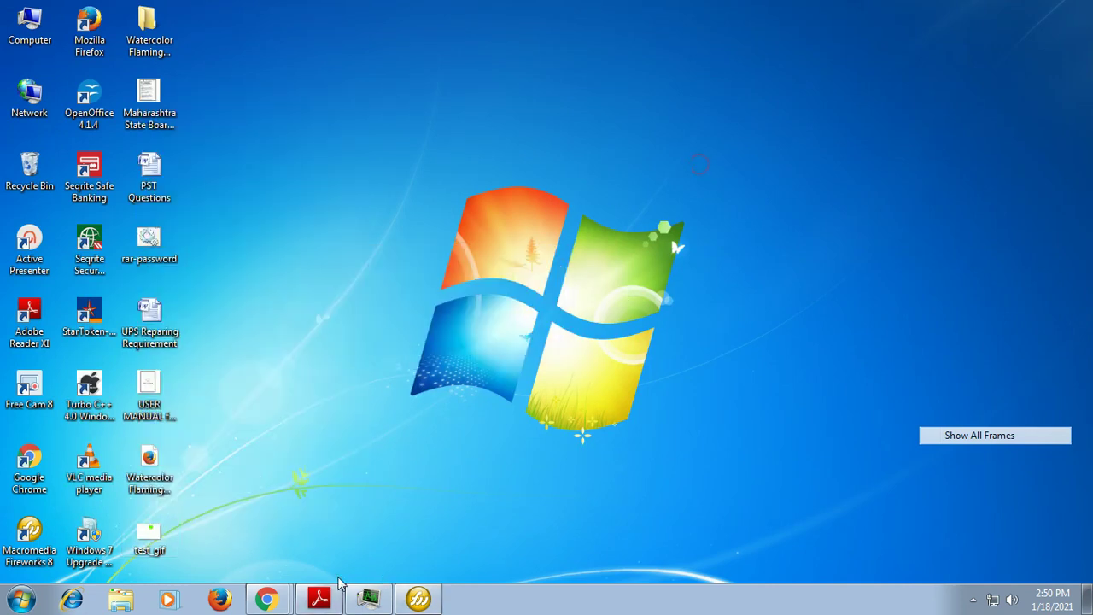
Switch to the Google Chrome window with the MySQL search and open a new tab
{"action": "mouse_move", "coordinate": [283, 601]}
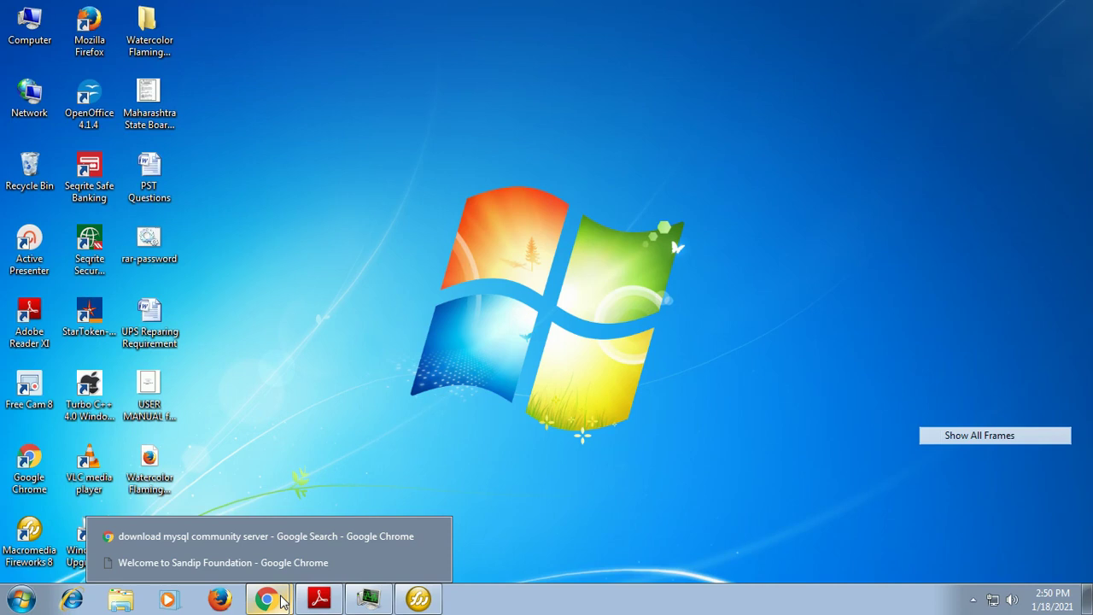
{"action": "left_click", "coordinate": [299, 536]}
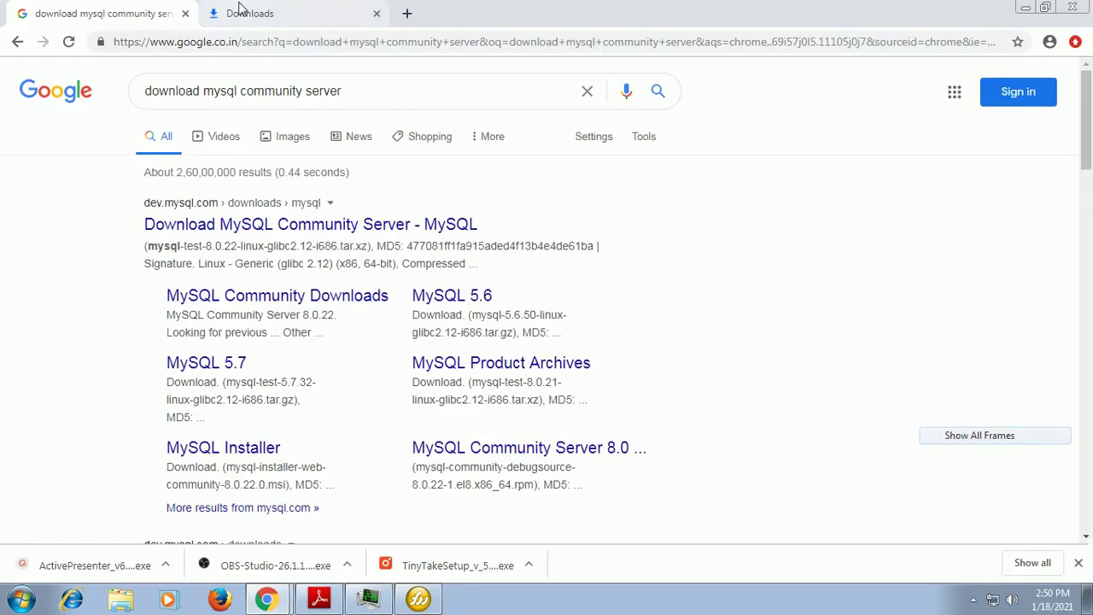
{"action": "left_click", "coordinate": [278, 8]}
{"action": "left_click", "coordinate": [408, 12]}
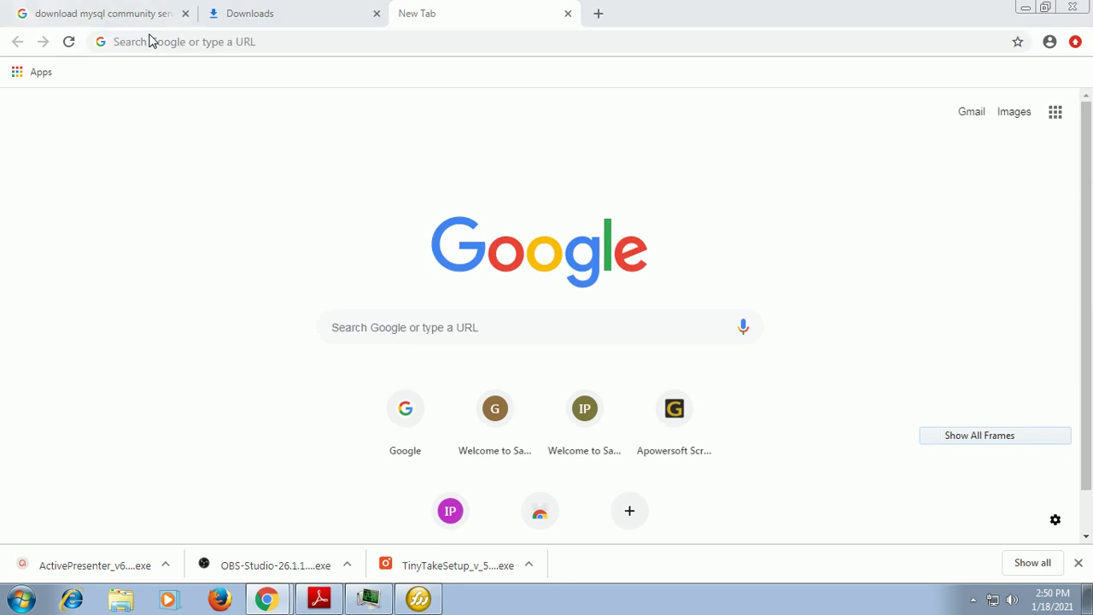
Open the test_gif file from the Desktop folder in the new Chrome tab to view the animation
{"action": "key", "text": "ctrl+o"}
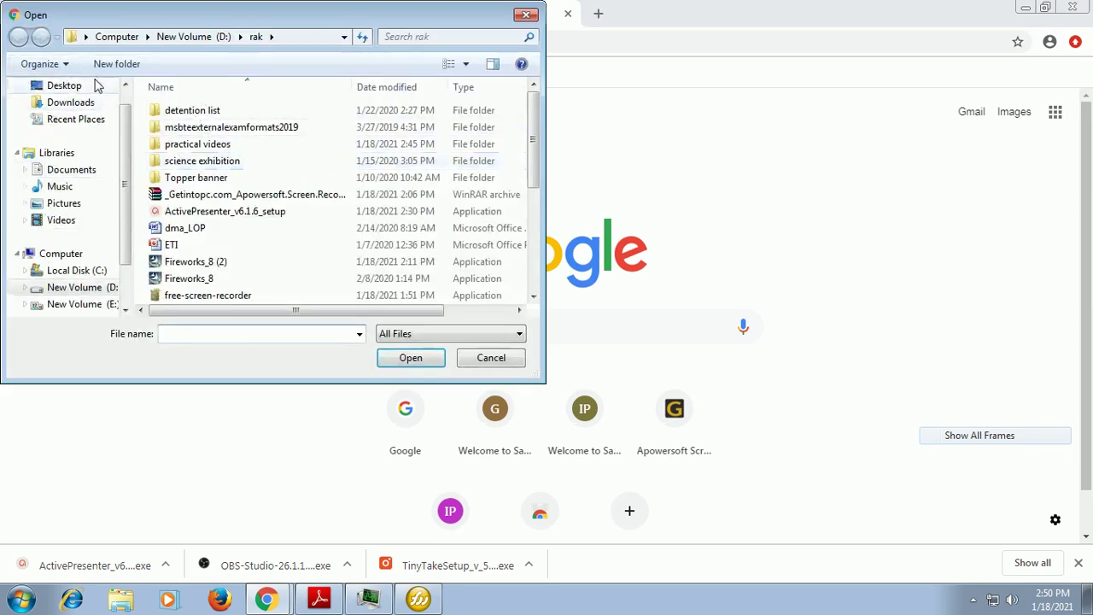
{"action": "left_click", "coordinate": [90, 85]}
{"action": "left_click", "coordinate": [207, 290]}
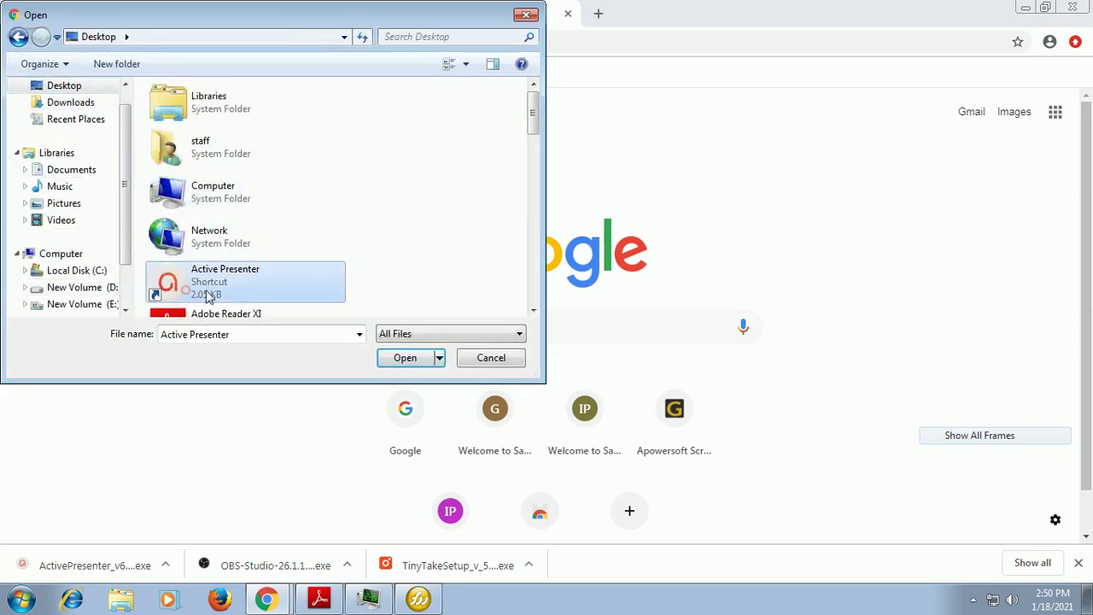
{"action": "scroll", "coordinate": [248, 290], "scroll_direction": "down", "scroll_amount": 10}
{"action": "scroll", "coordinate": [255, 291], "scroll_direction": "down", "scroll_amount": 3}
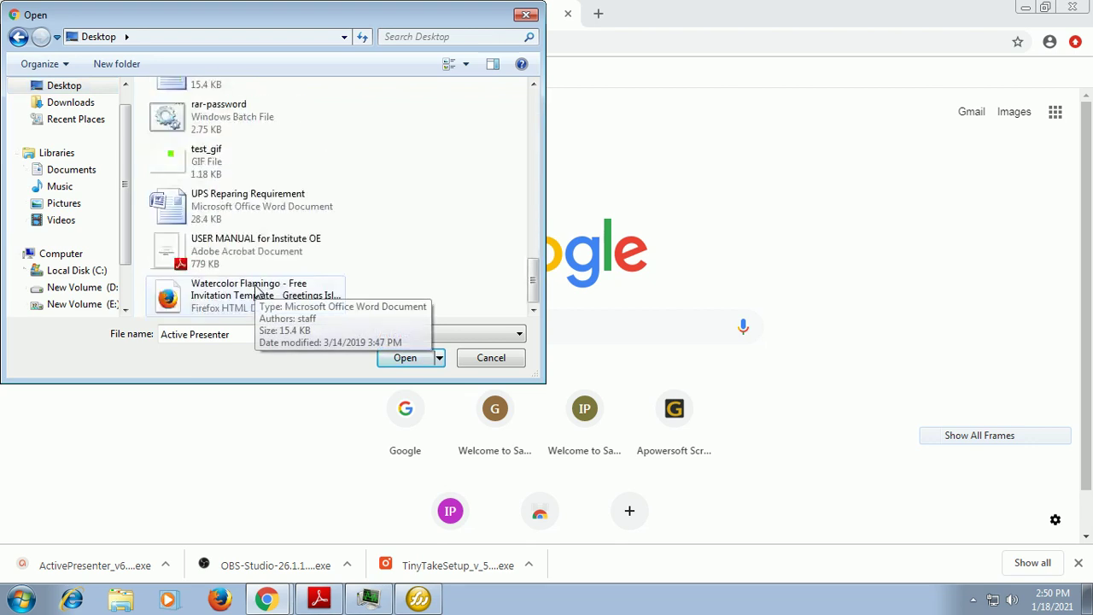
{"action": "left_click", "coordinate": [200, 162]}
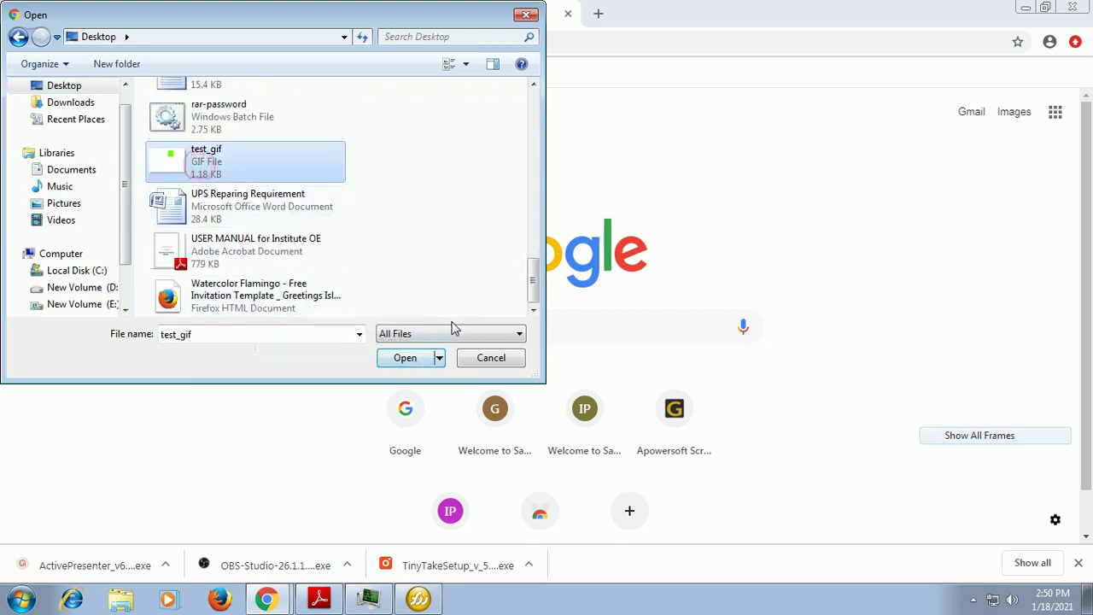
{"action": "left_click", "coordinate": [407, 358]}
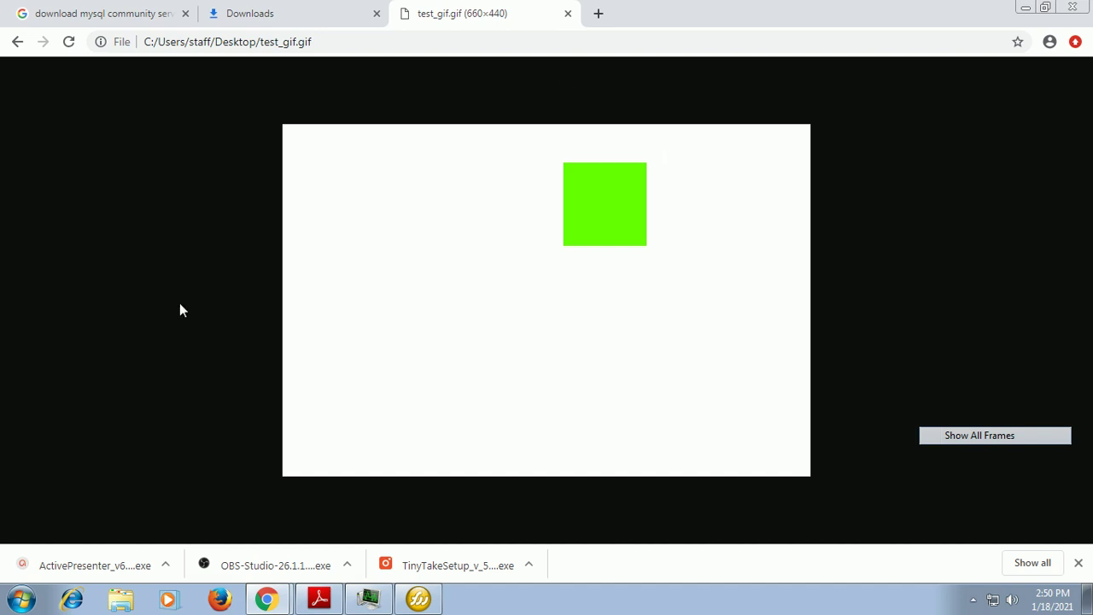
Switch to Fireworks, play the animation for comparison, stop the playback, and minimize Fireworks to return to the browser
{"action": "left_click", "coordinate": [440, 602]}
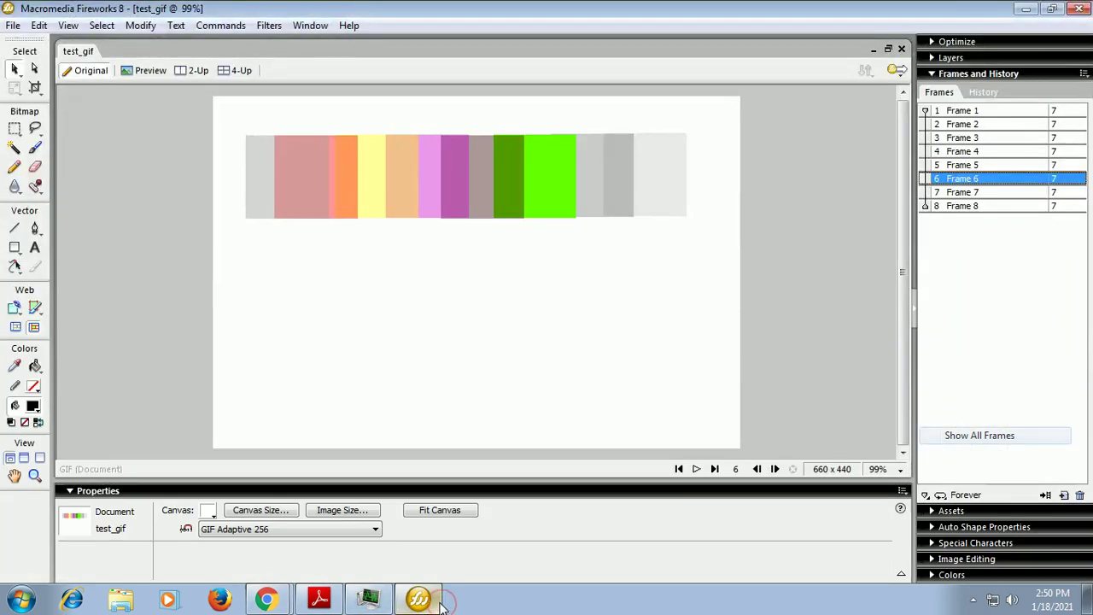
{"action": "left_click", "coordinate": [696, 469]}
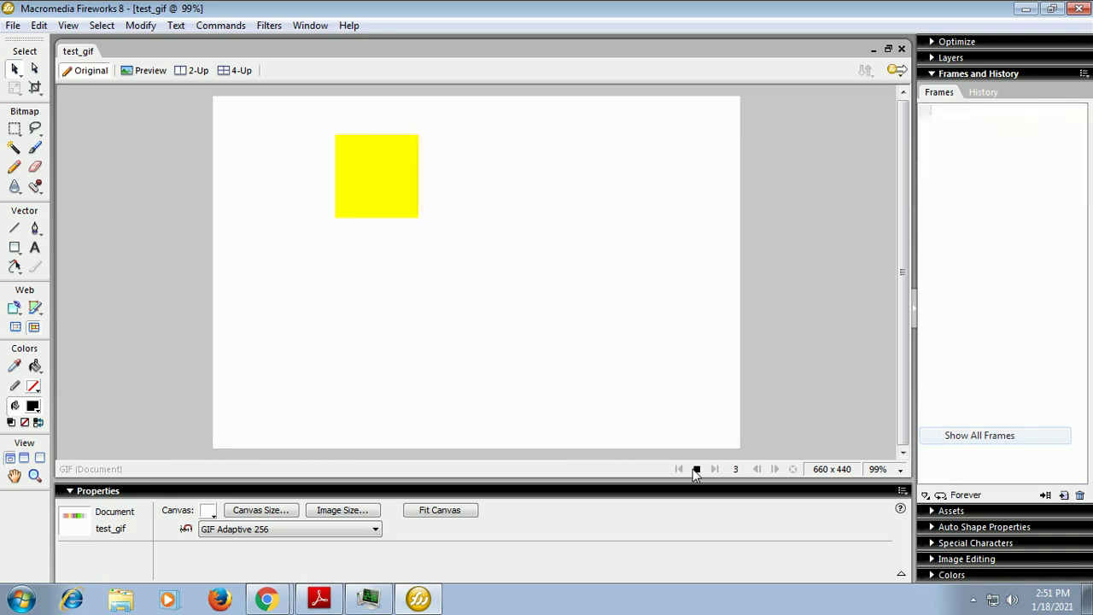
{"action": "left_click", "coordinate": [697, 470]}
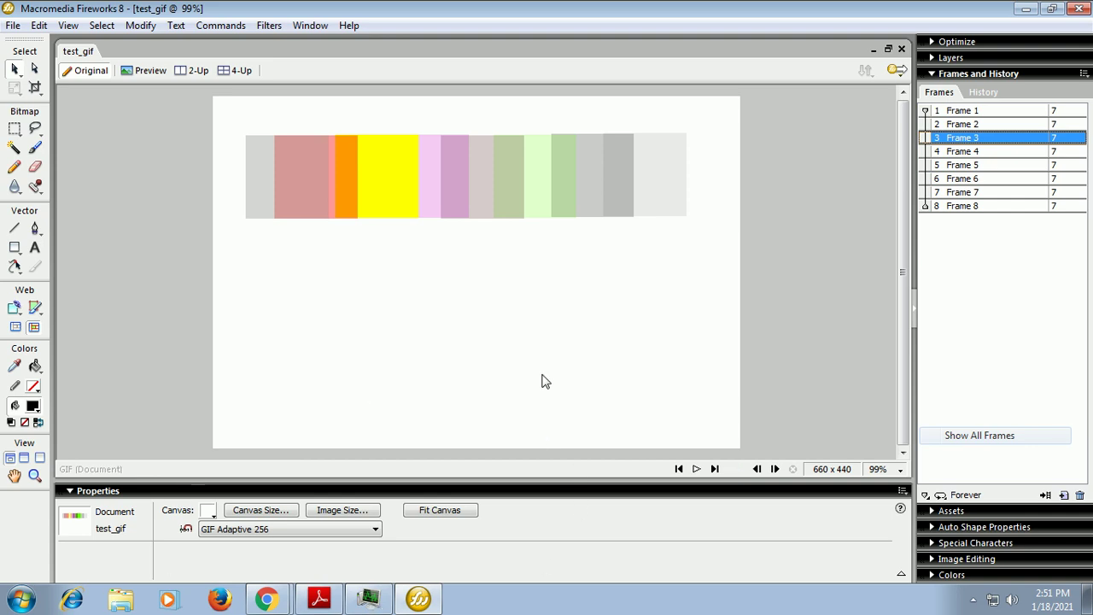
{"action": "left_click", "coordinate": [1026, 10]}
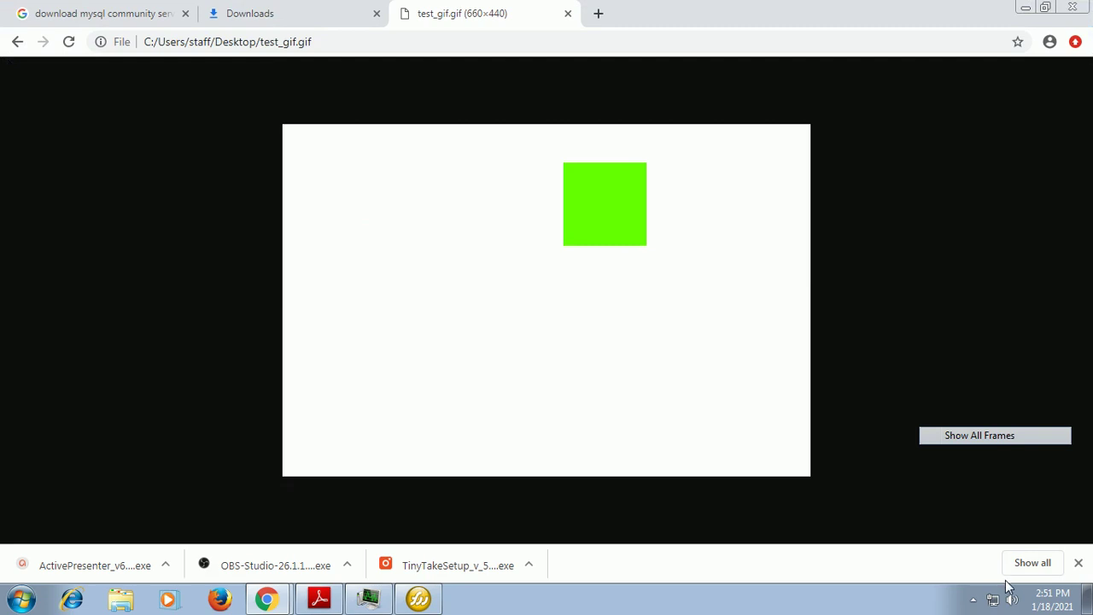
{"action": "left_click", "coordinate": [974, 600]}
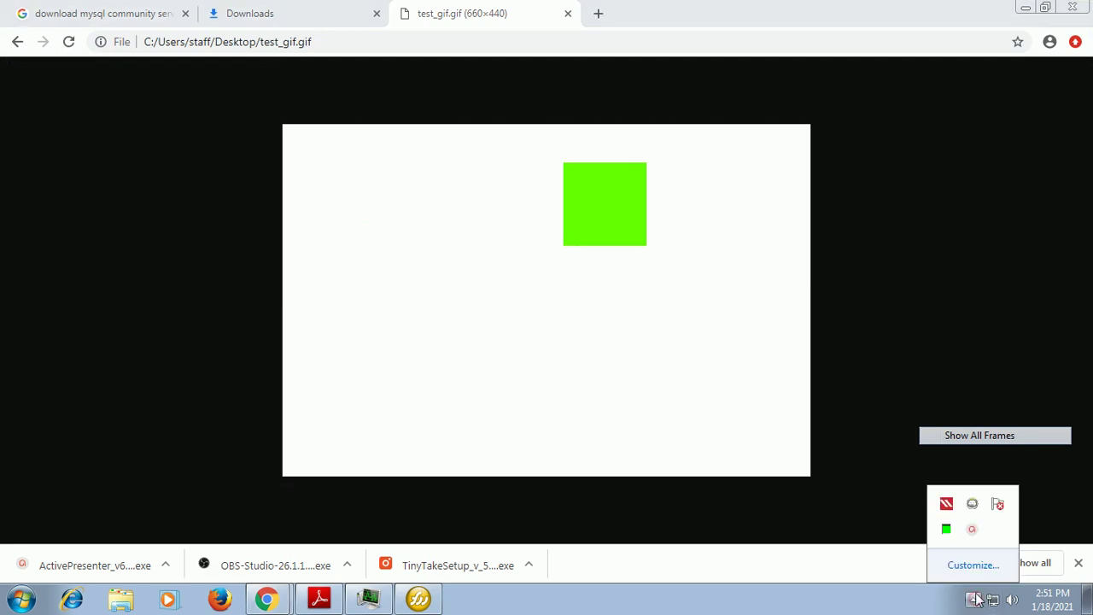
{"action": "left_click", "coordinate": [974, 531]}
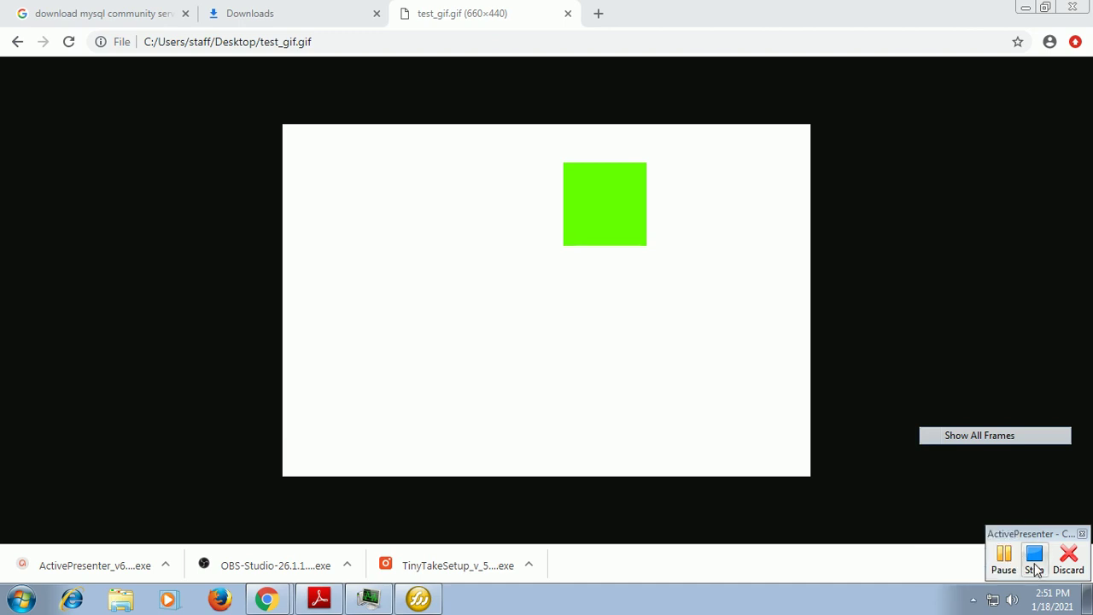